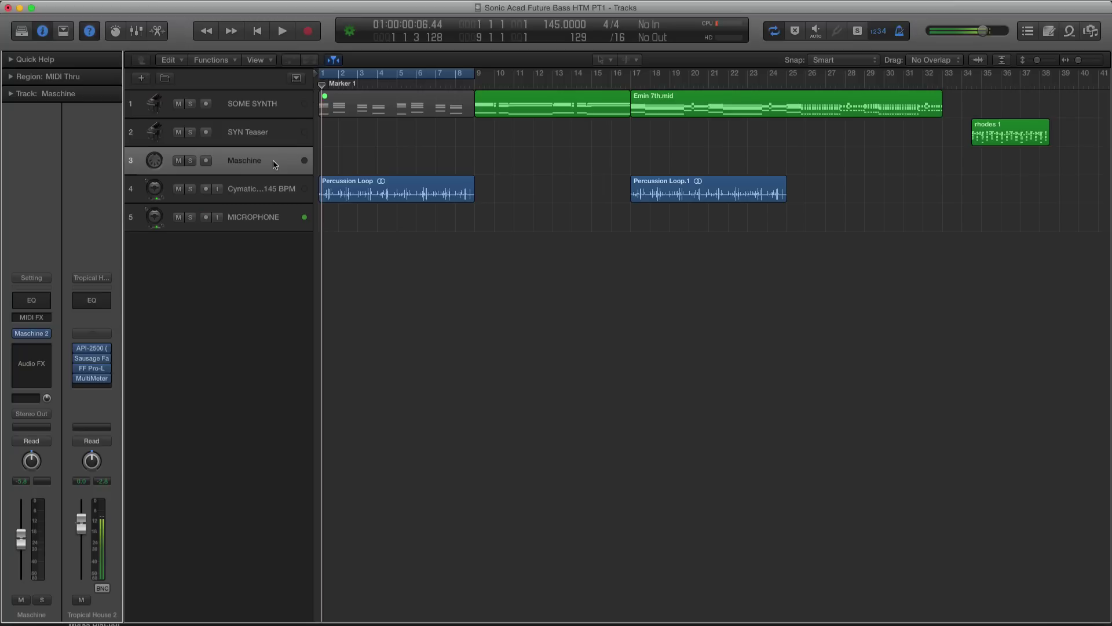
Step: Enlarge the track heights in the arrangement and fine-tune the SOME SYNTH track's volume
left_click(277, 130)
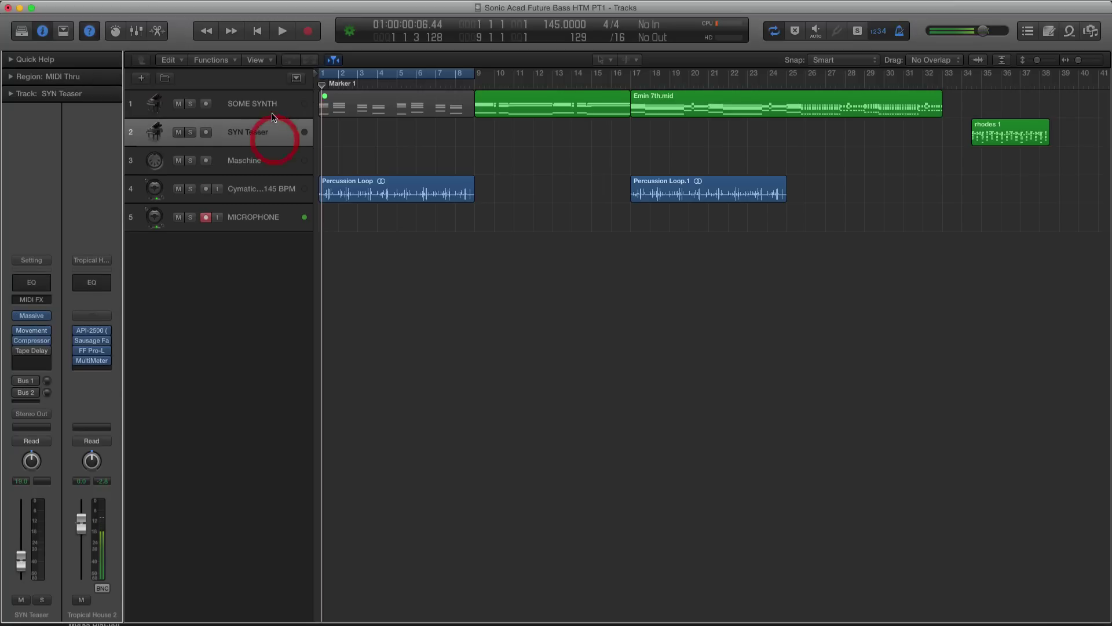
left_click(271, 113)
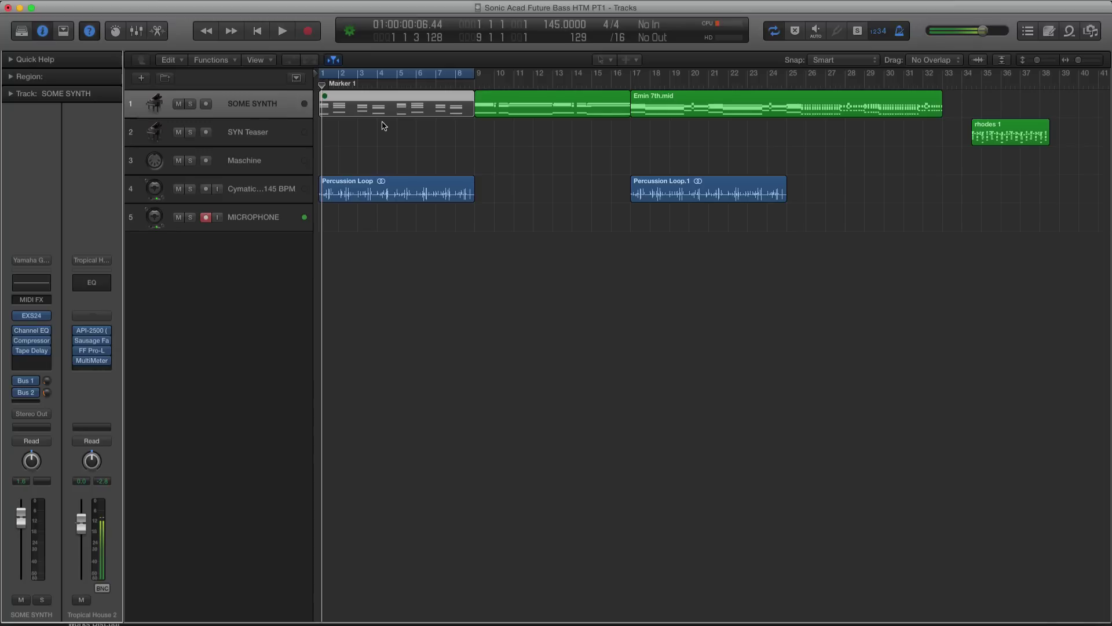
left_click(383, 125)
left_click(252, 109)
key("super+Down")
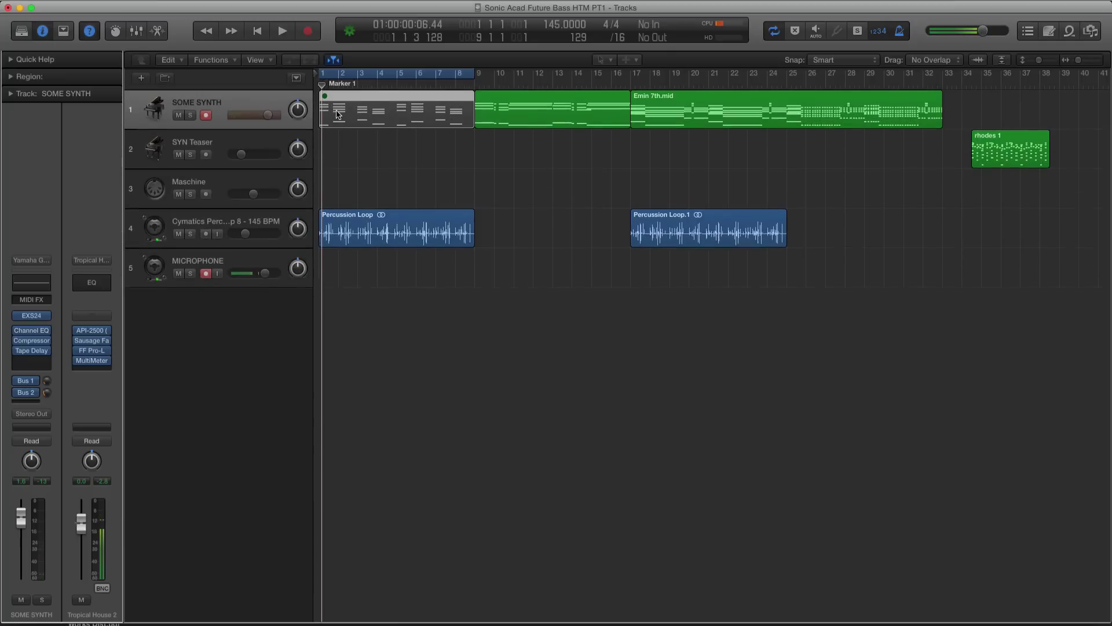
left_click_drag(267, 116, 271, 117)
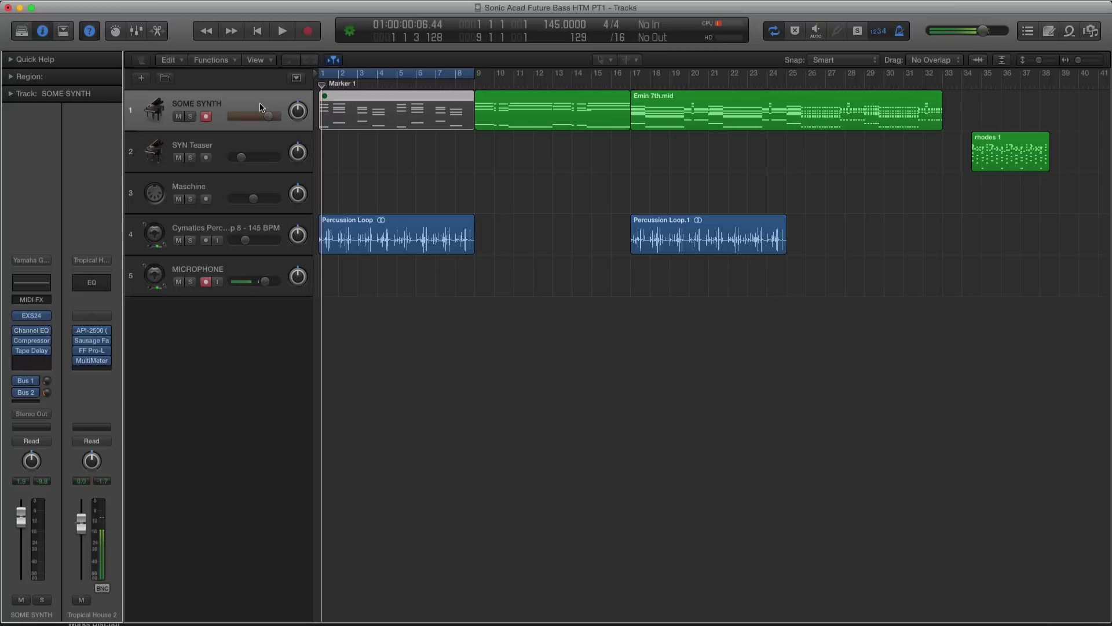
Step: Open the Maschine instrument, ignore all missing samples, and audition the Chasm Kit beat with ESWFB Snare 00 selected
left_click(215, 186)
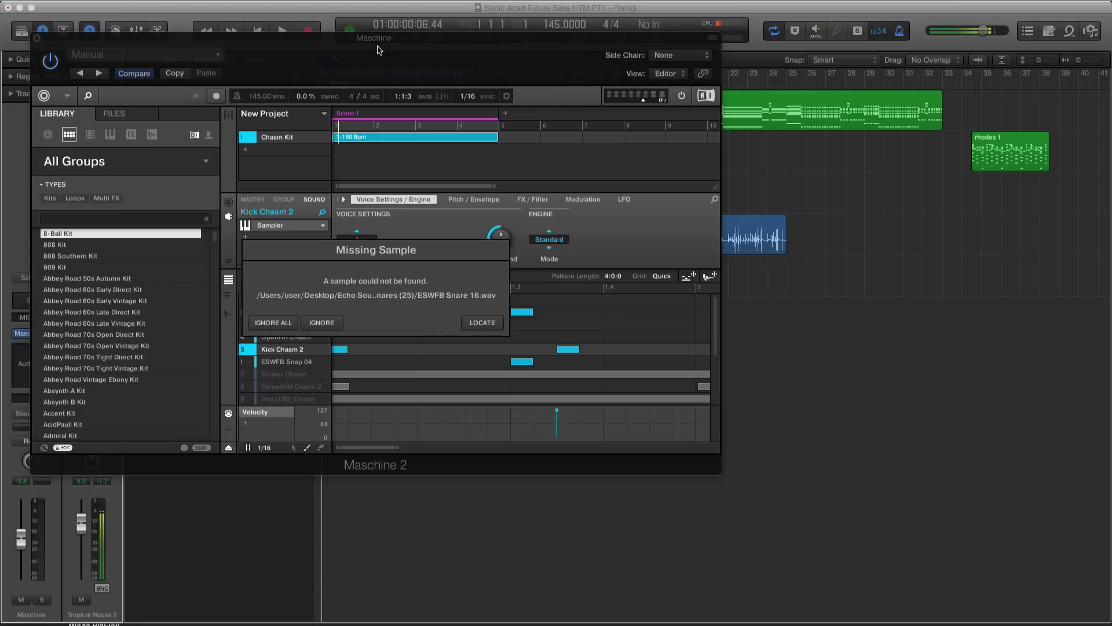
left_click(277, 323)
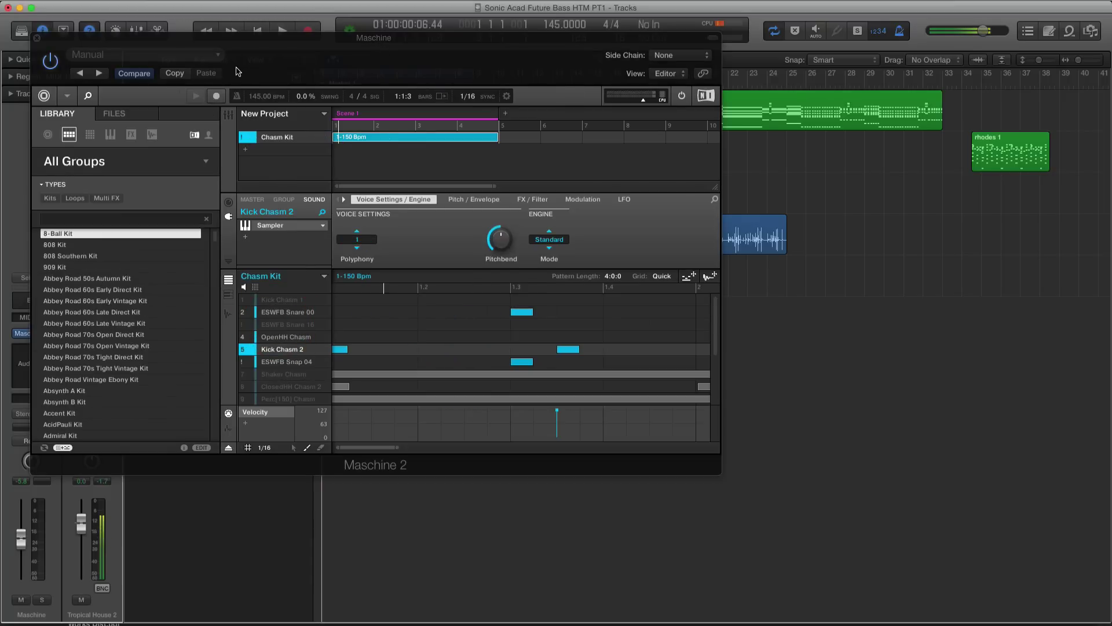
key("space")
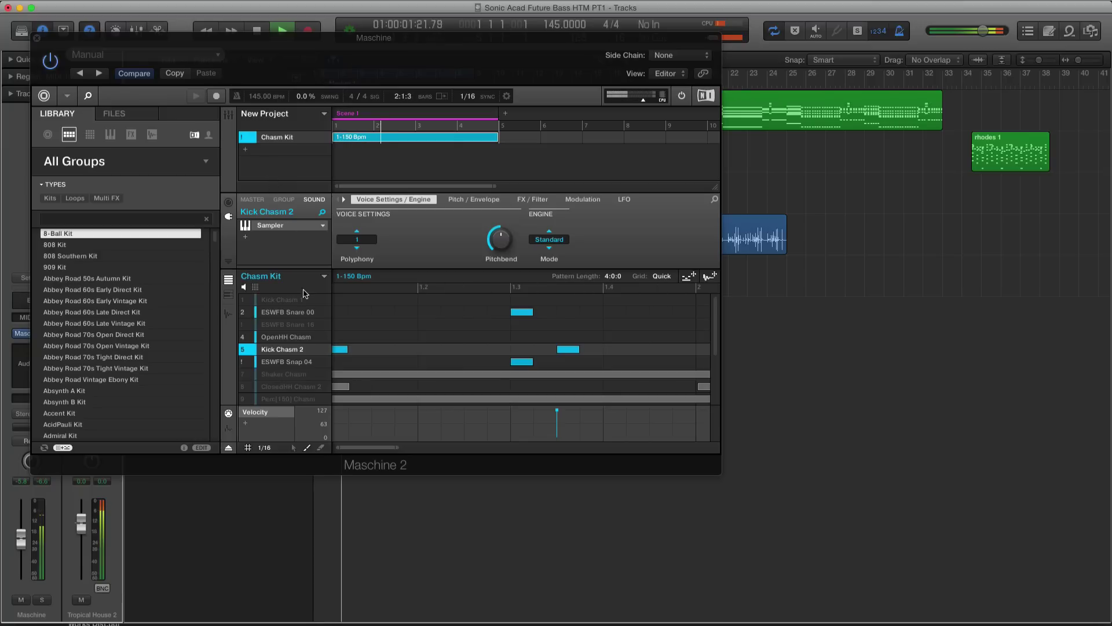
left_click(307, 313)
key("space")
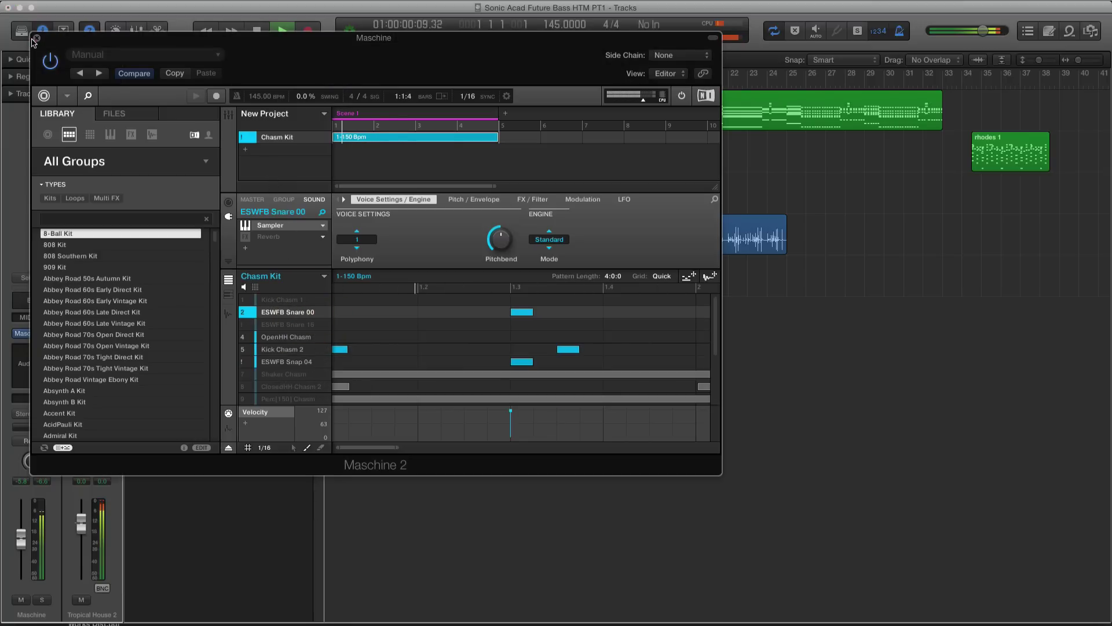
left_click(37, 38)
Step: Solo the first Percussion Loop region during playback and raise the Maschine track's volume to about -3.9 dB
left_click(335, 228)
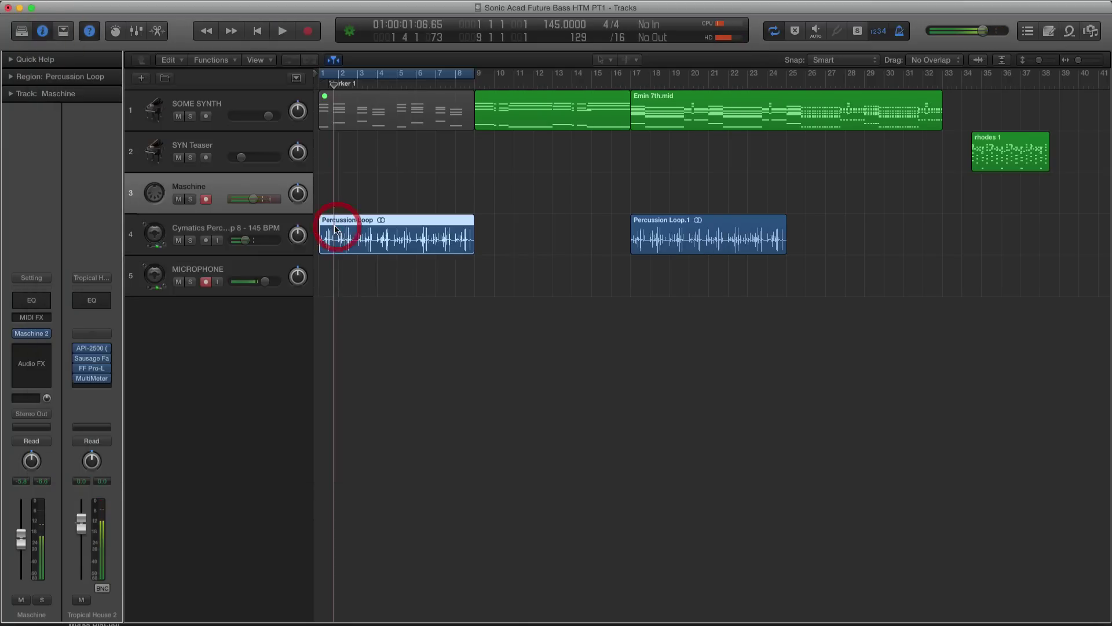
key("ctrl+s")
key("Return")
key("space")
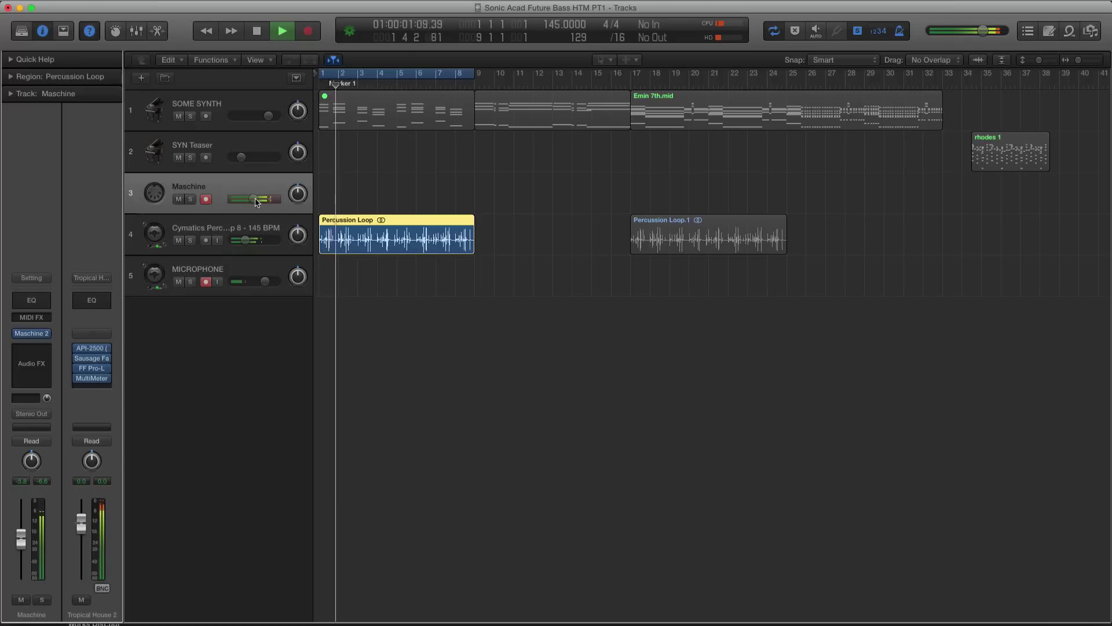
left_click_drag(253, 199, 266, 198)
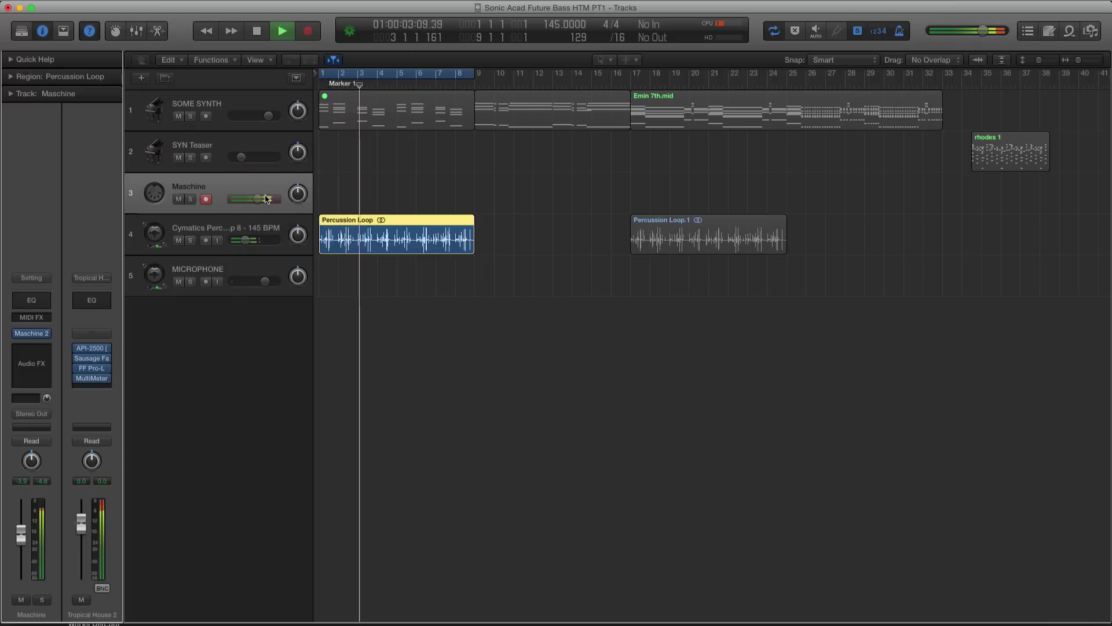
key("space")
key("ctrl+s")
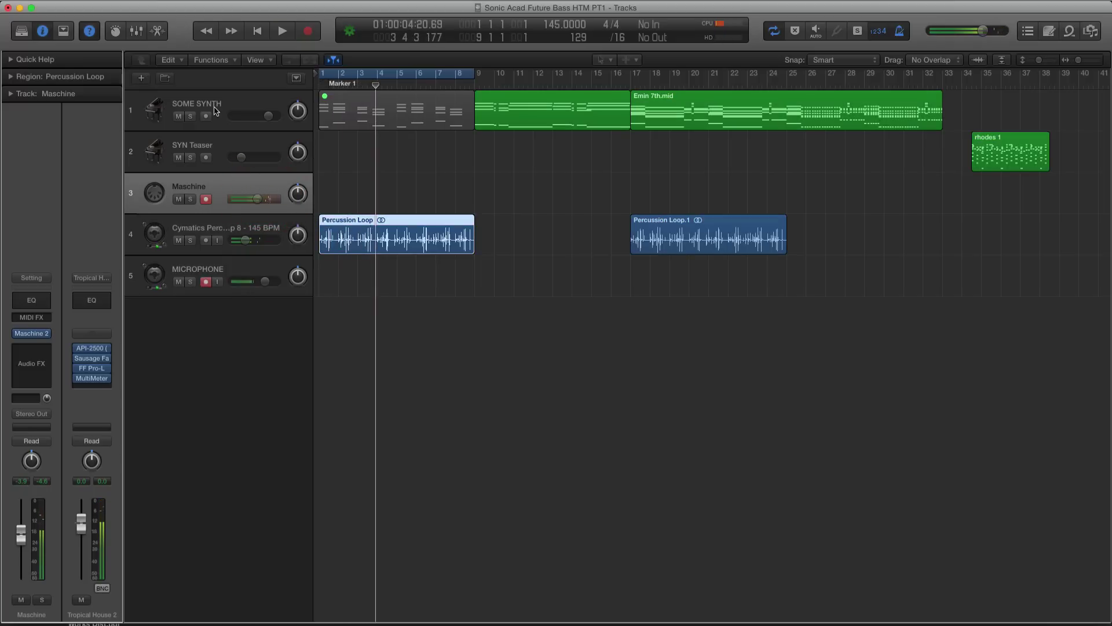
left_click(218, 109)
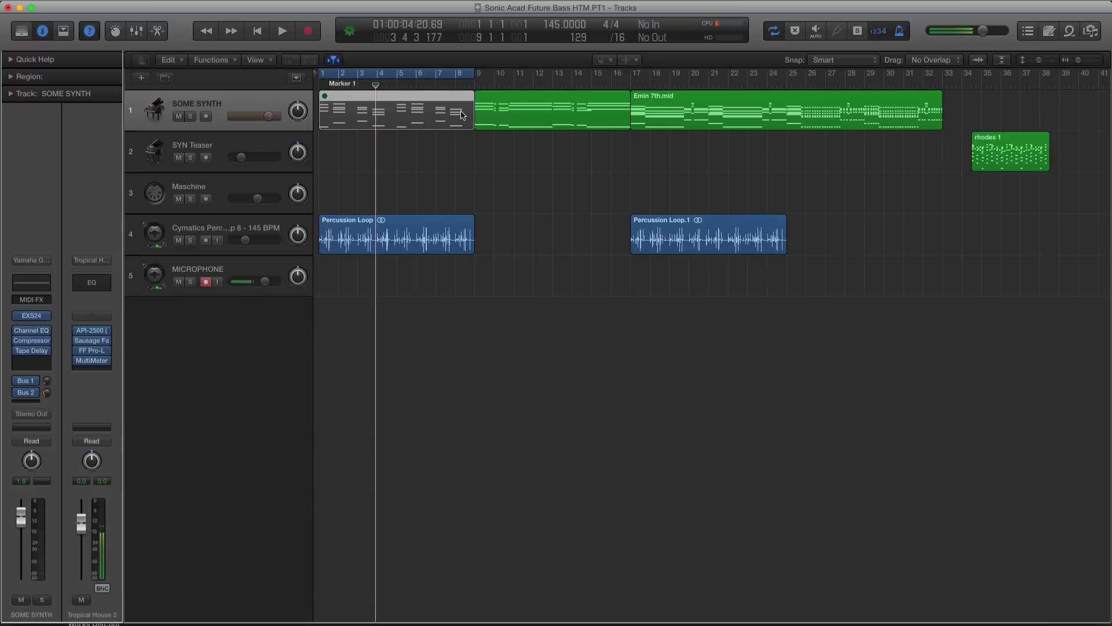
left_click(269, 179)
left_click(376, 217)
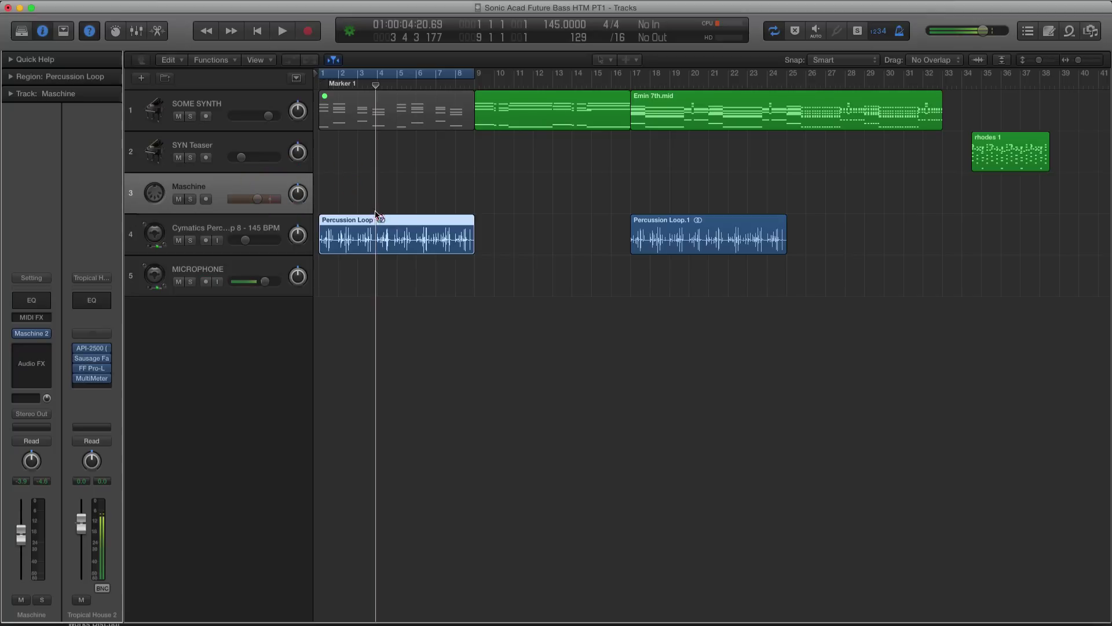
left_click(256, 105)
left_click(365, 161)
left_click(240, 140)
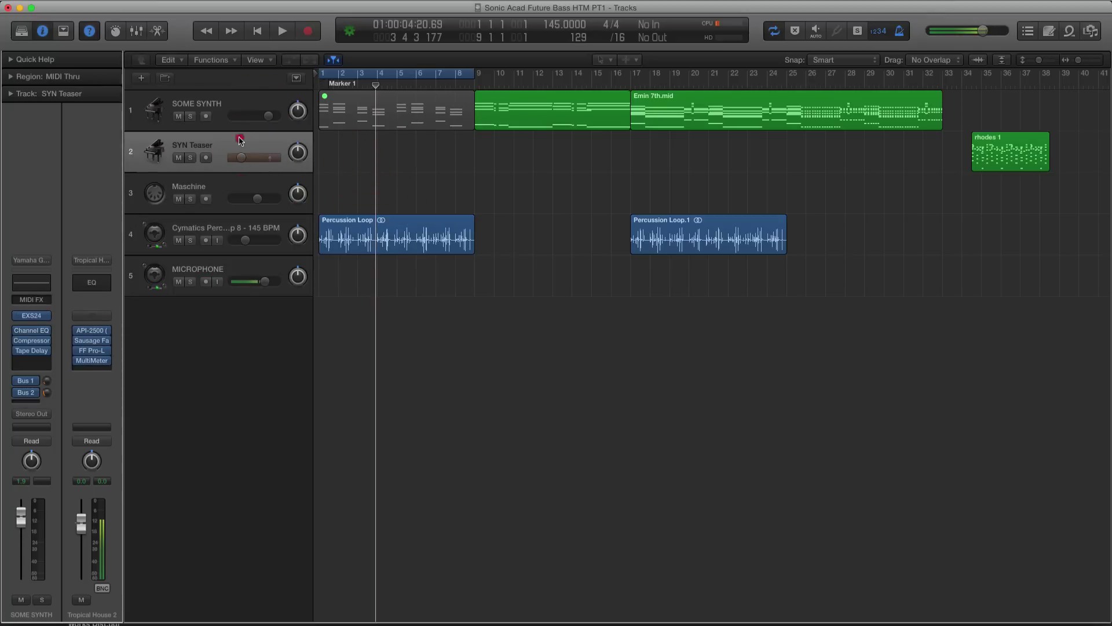
Step: Move the muted eight-bar MIDI region from SOME SYNTH down to the SYN Teaser track and unmute it
left_click(224, 104)
left_click_drag(356, 129, 356, 171)
left_click(268, 143)
key("ctrl+m")
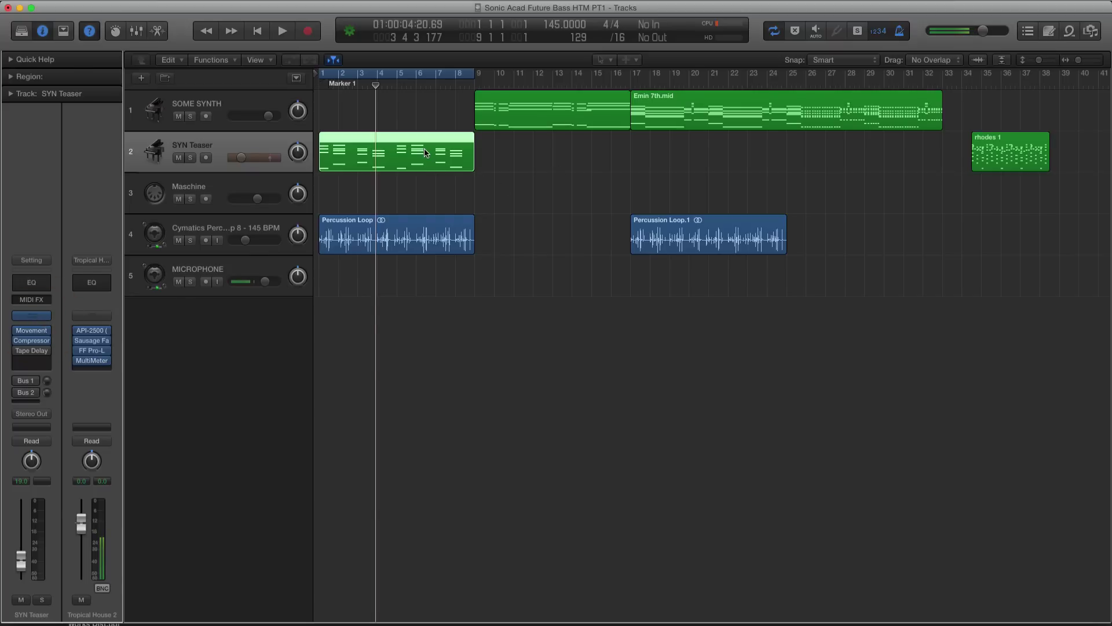
Step: Examine the SYN Teaser patch in the Massive synth window and close it
key("v")
left_click_drag(300, 34, 567, 70)
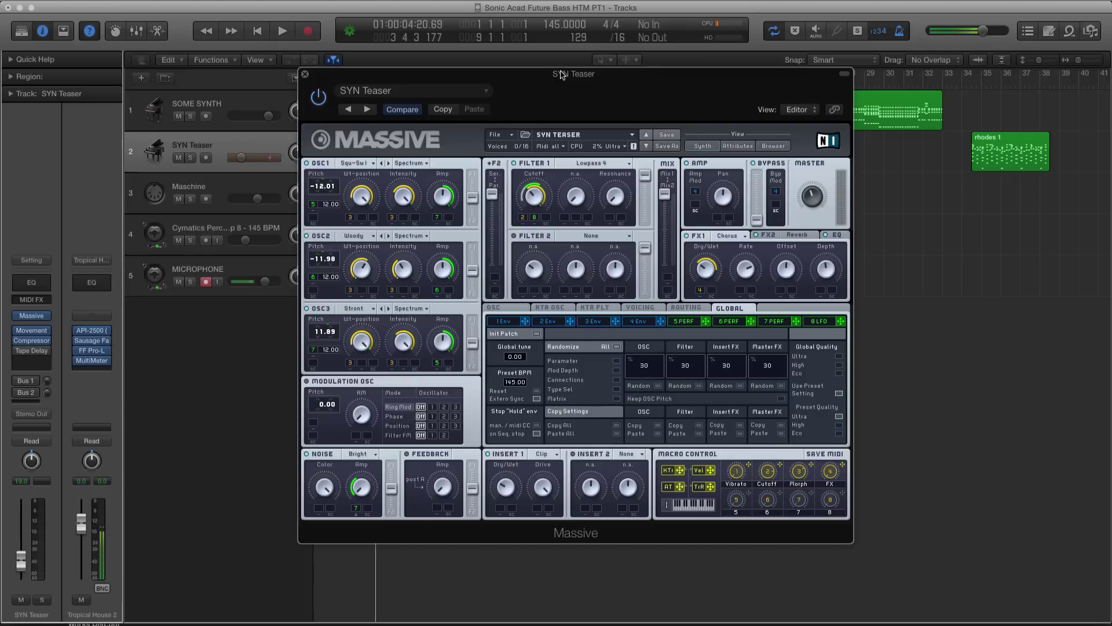
left_click_drag(561, 74, 613, 87)
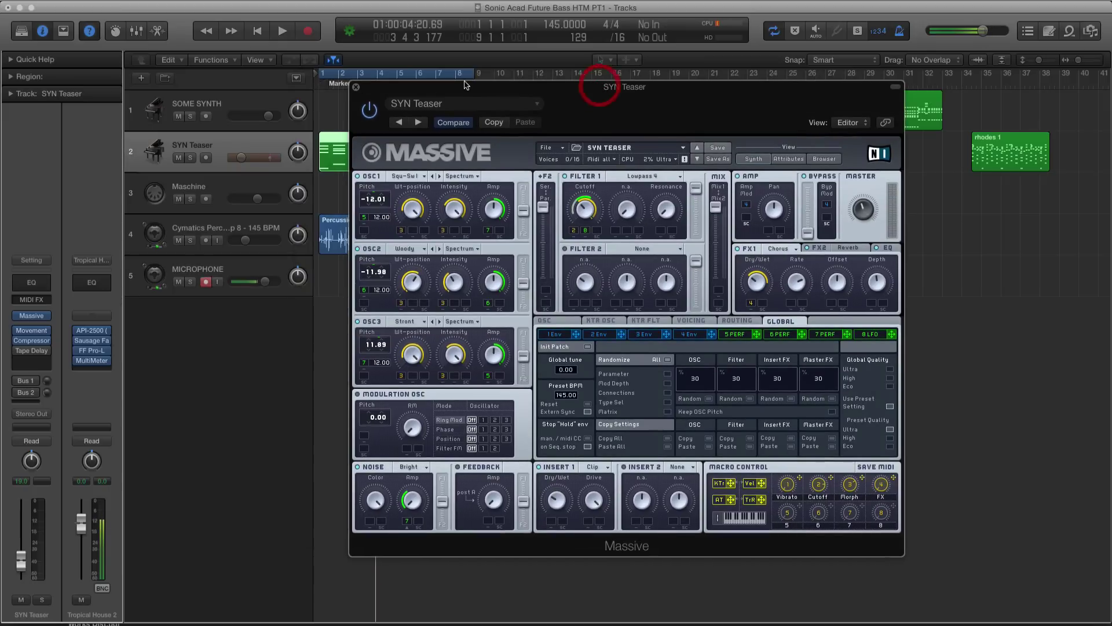
left_click(356, 90)
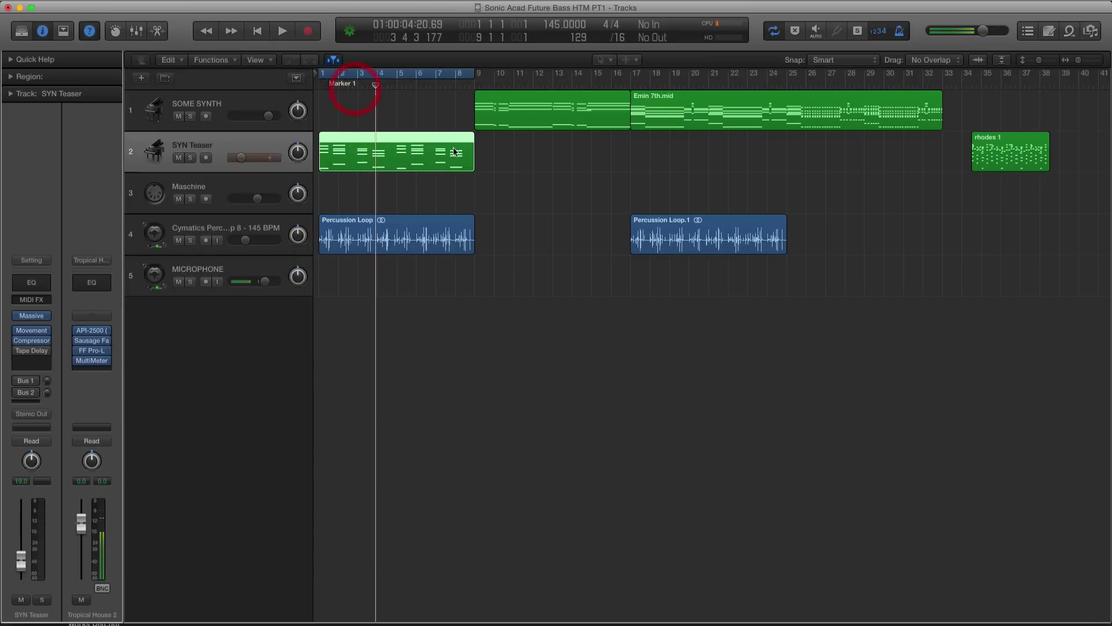
Step: Solo the SYN Teaser region during playback and set that track's volume to about -17.8 dB
left_click(442, 159)
key("ctrl+s")
key("space")
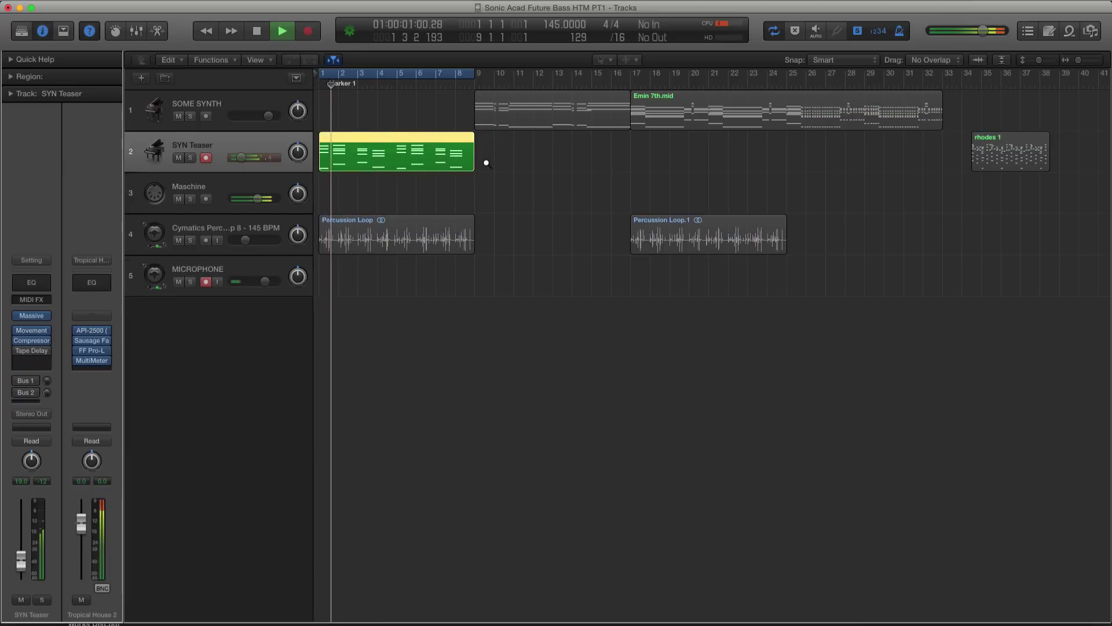
scroll(475, 163, "up", 2)
left_click_drag(242, 168, 248, 167)
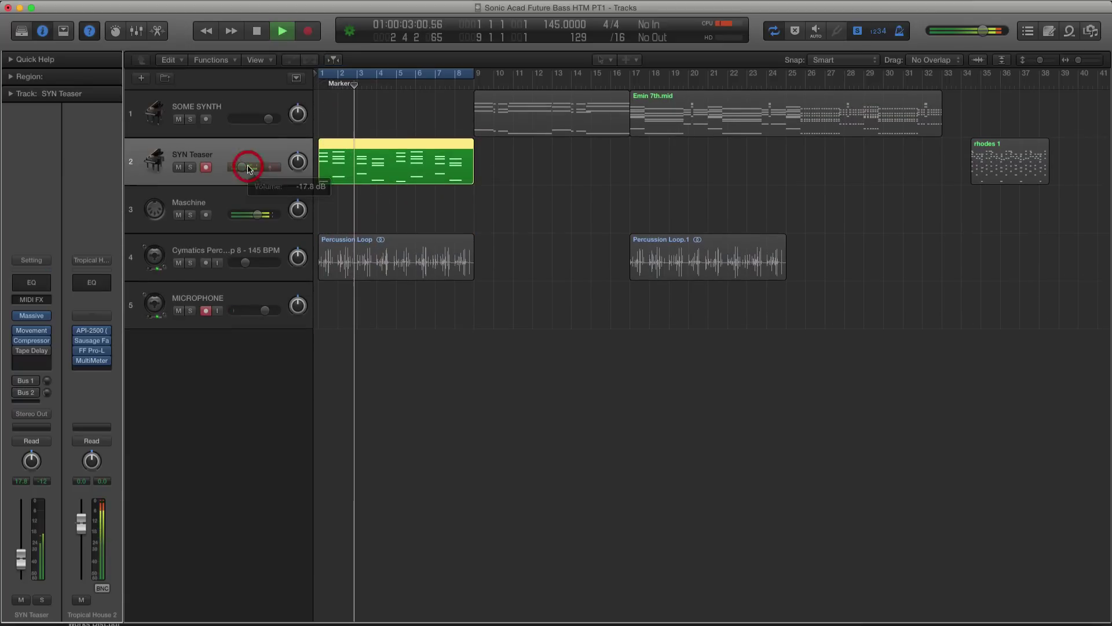
scroll(399, 180, "up", 3)
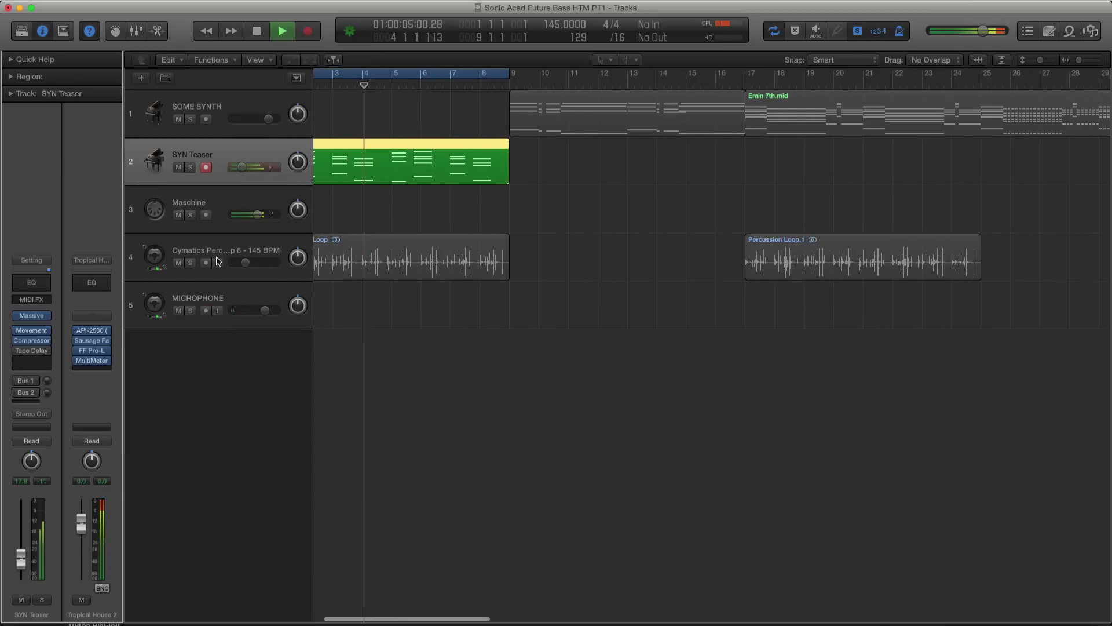
key("space")
key("ctrl+s")
Step: Balance the levels during playback, setting the Cymatics percussion track to about -13.6 dB and SYN Teaser to about -16.6 dB
key("space")
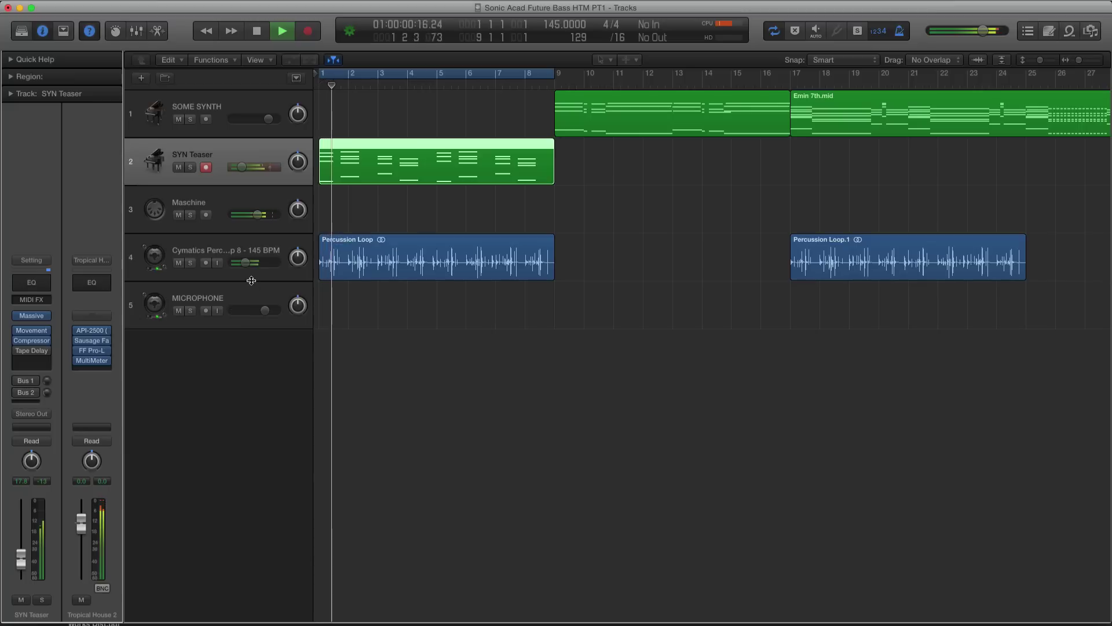
left_click(333, 239)
left_click(252, 267)
left_click_drag(252, 268, 247, 265)
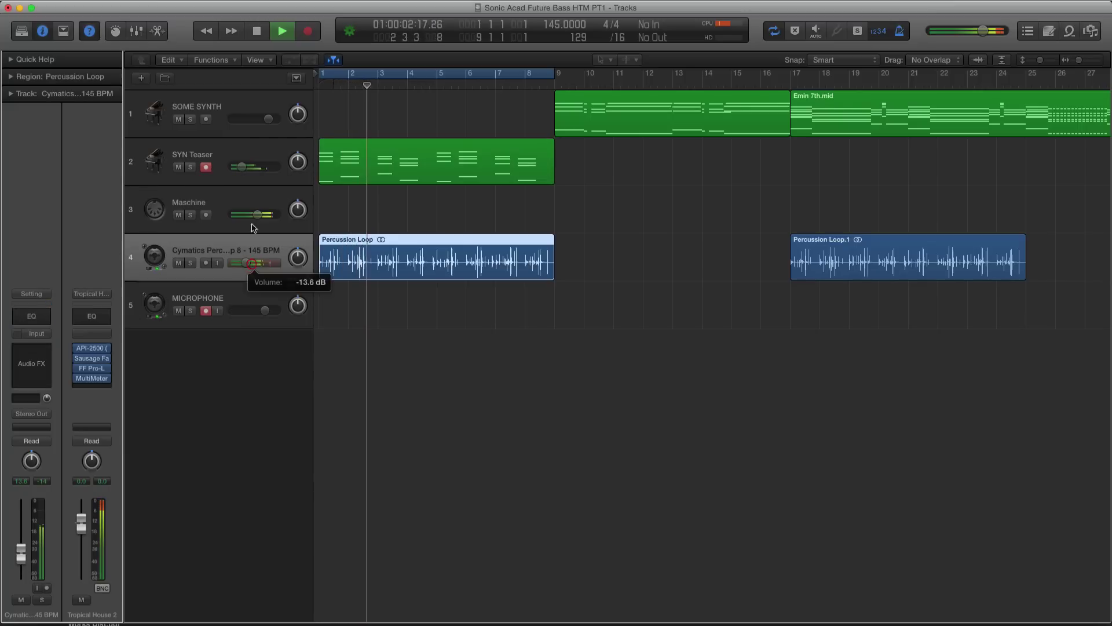
left_click(245, 170)
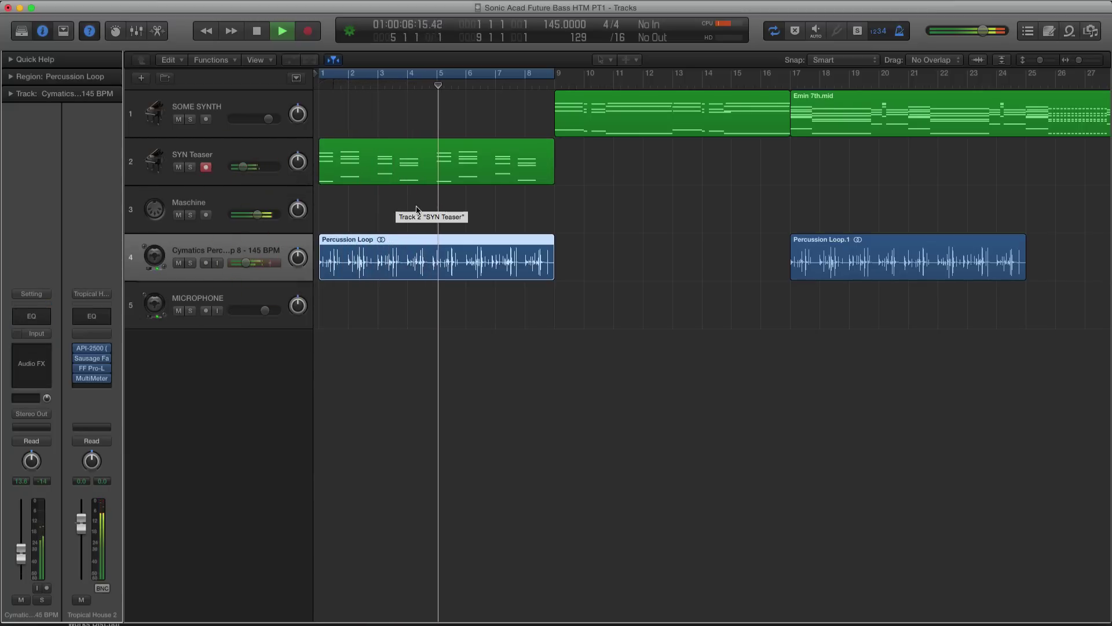
left_click(234, 143)
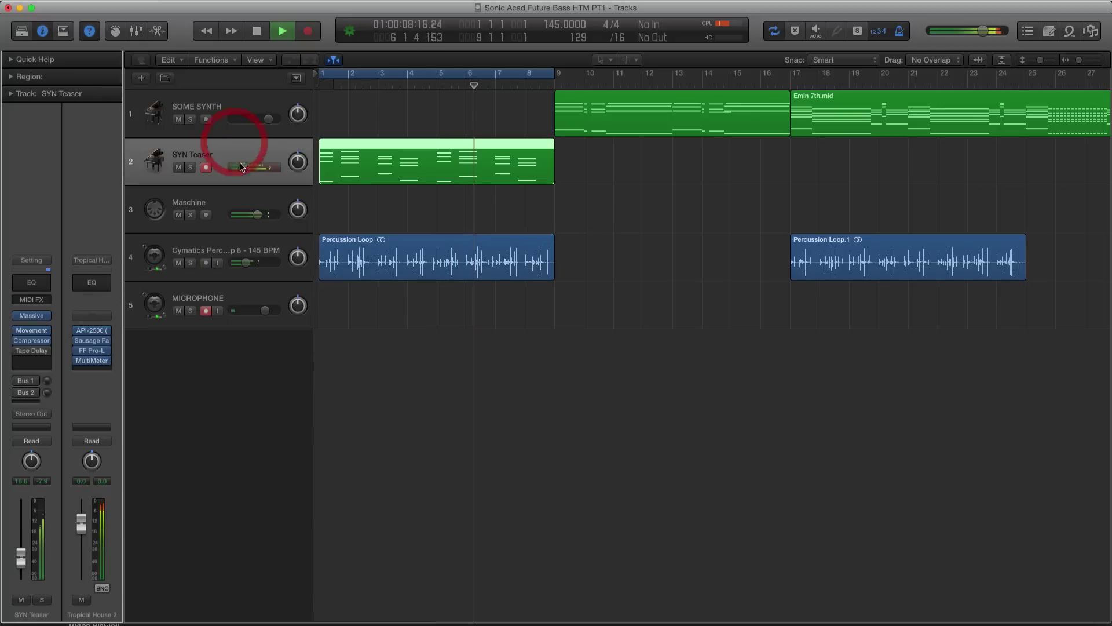
key("space")
Step: Move the eight-bar MIDI region back up to the SOME SYNTH track and audition it with the percussion
left_click(414, 133)
left_click(368, 153)
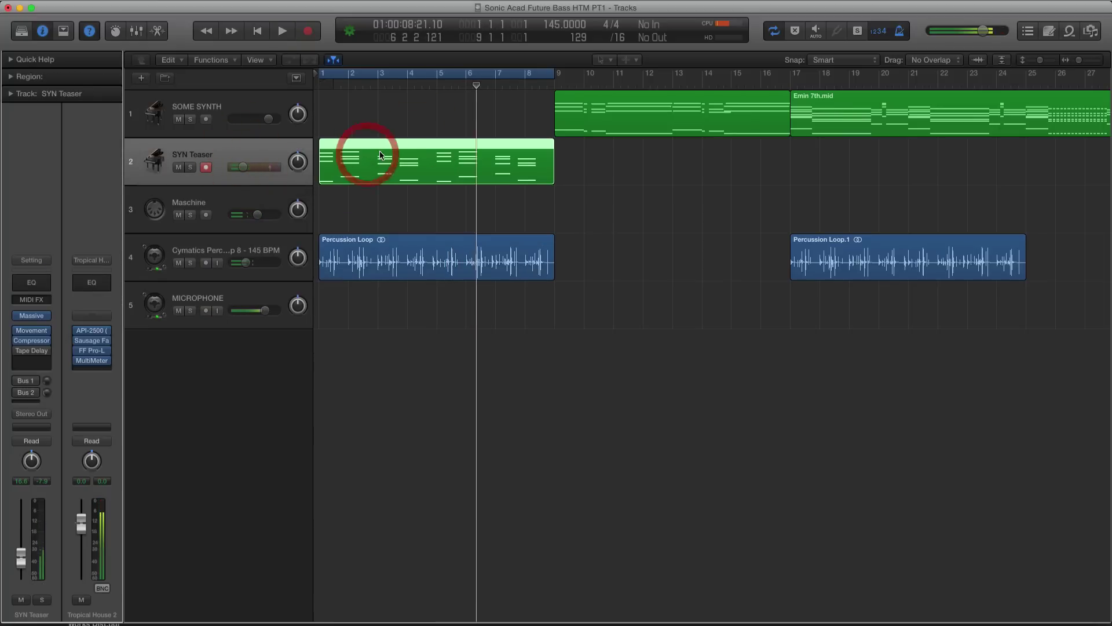
left_click_drag(364, 146, 368, 129)
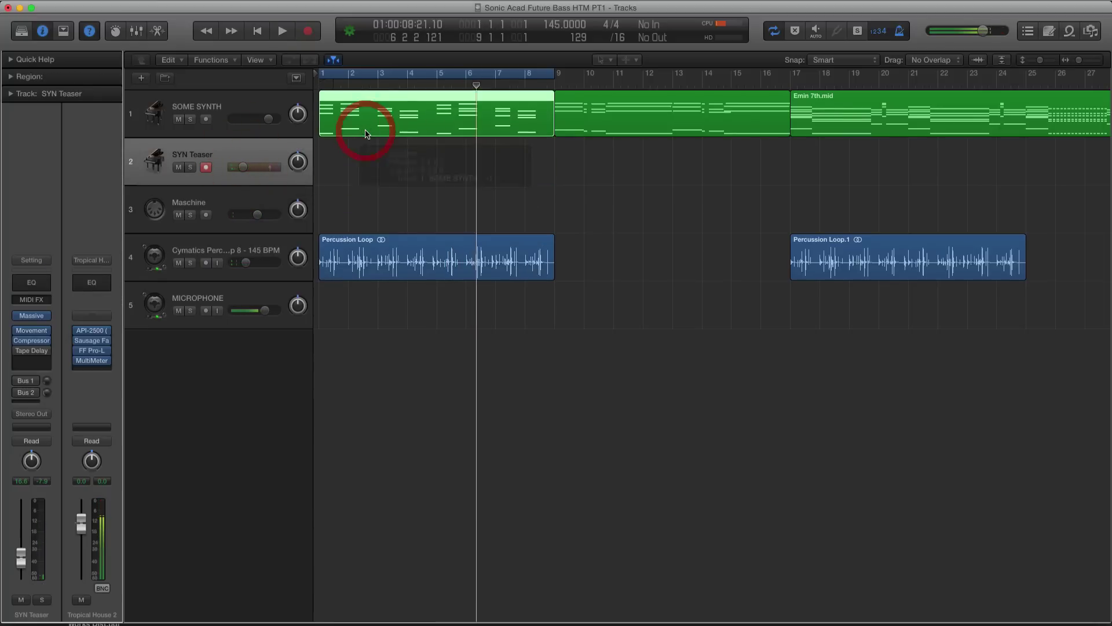
key("space")
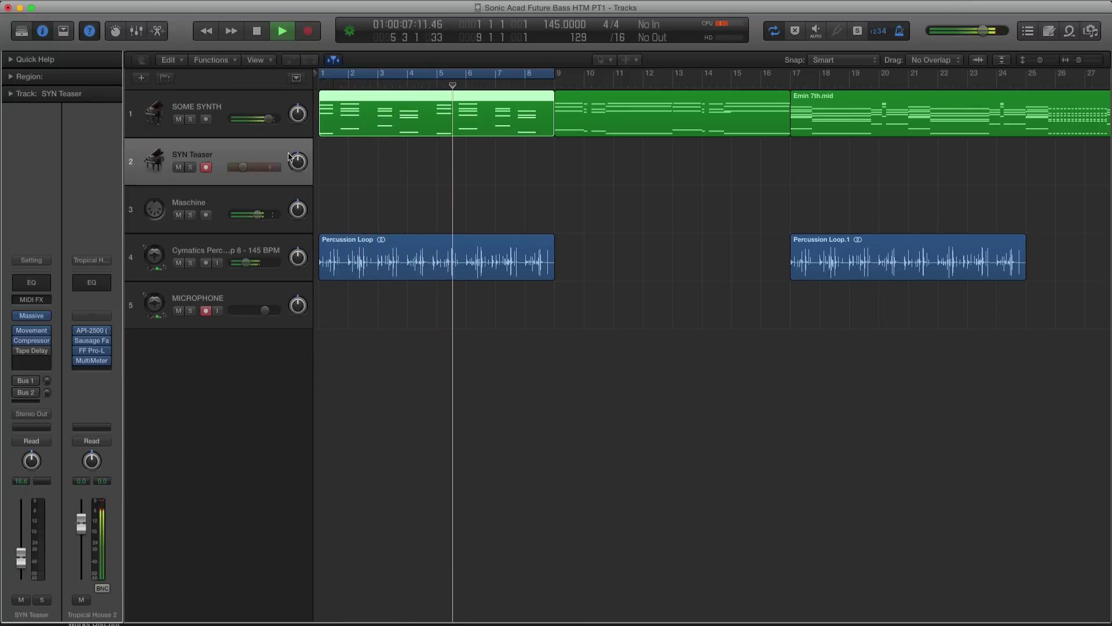
key("space")
Step: Move the MIDI region at bar 9 to bar 1 of the SYN Teaser track, and mute and record-enable SOME SYNTH
left_click(221, 111)
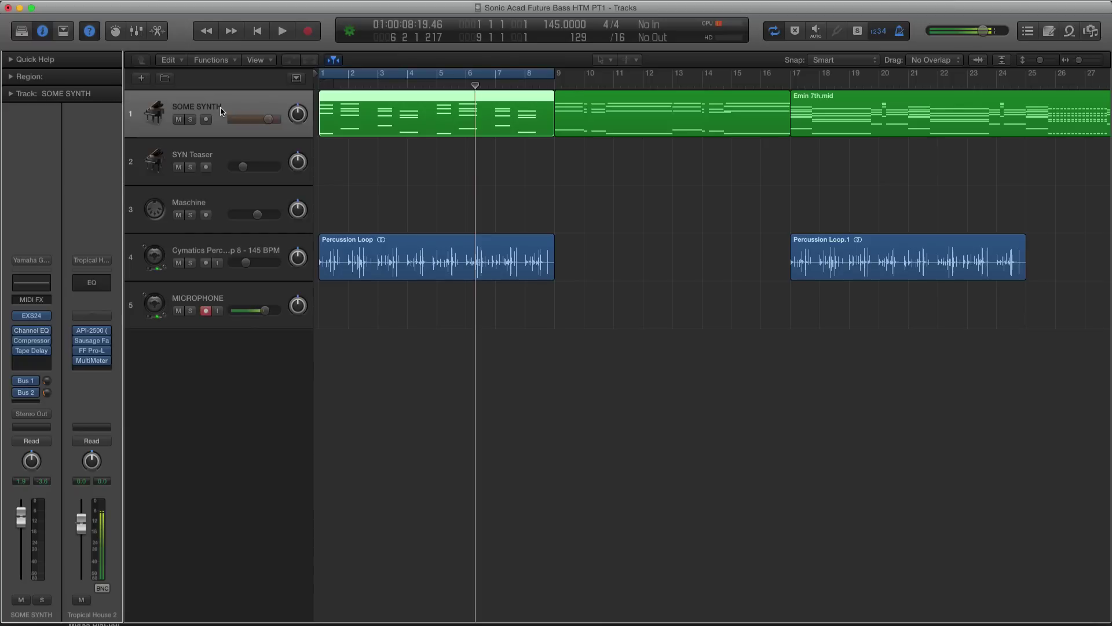
left_click_drag(605, 138, 356, 165)
left_click(179, 120)
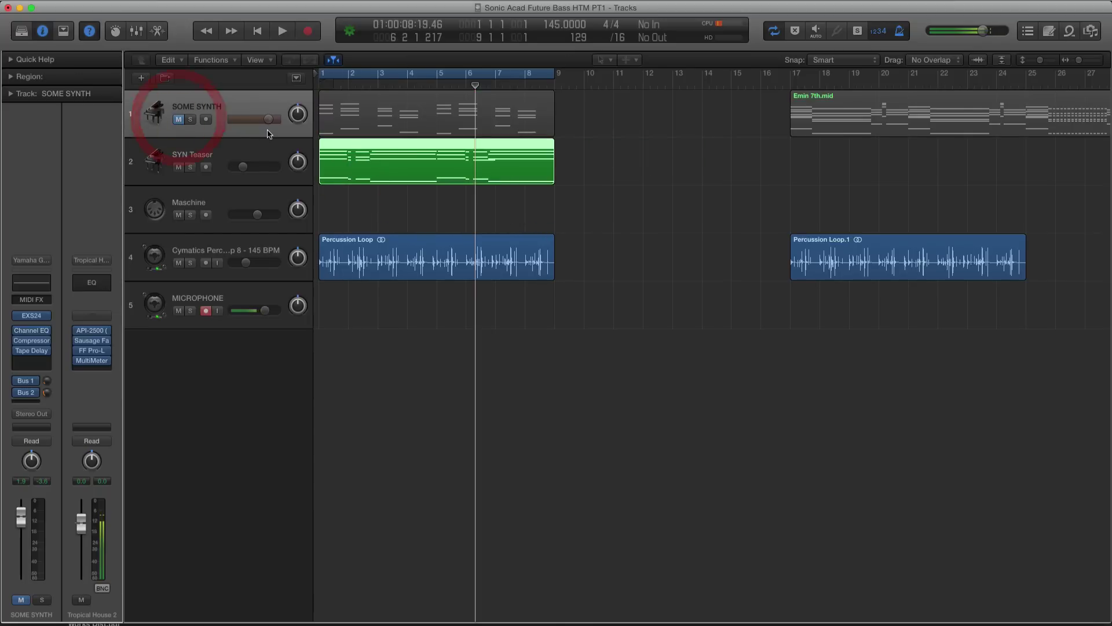
left_click(205, 119)
Step: Play back the arrangement and open the SYN Teaser region in the Piano Roll
key("space")
key("super+Right")
key("super+Right")
key("super+Right")
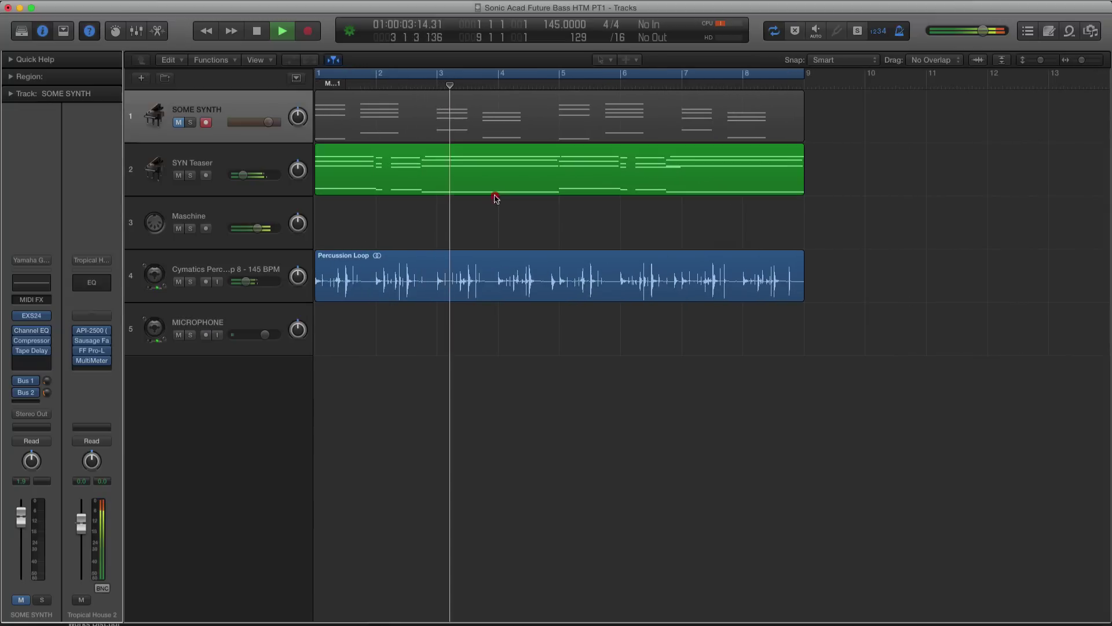
left_click(454, 158)
double_click(454, 157)
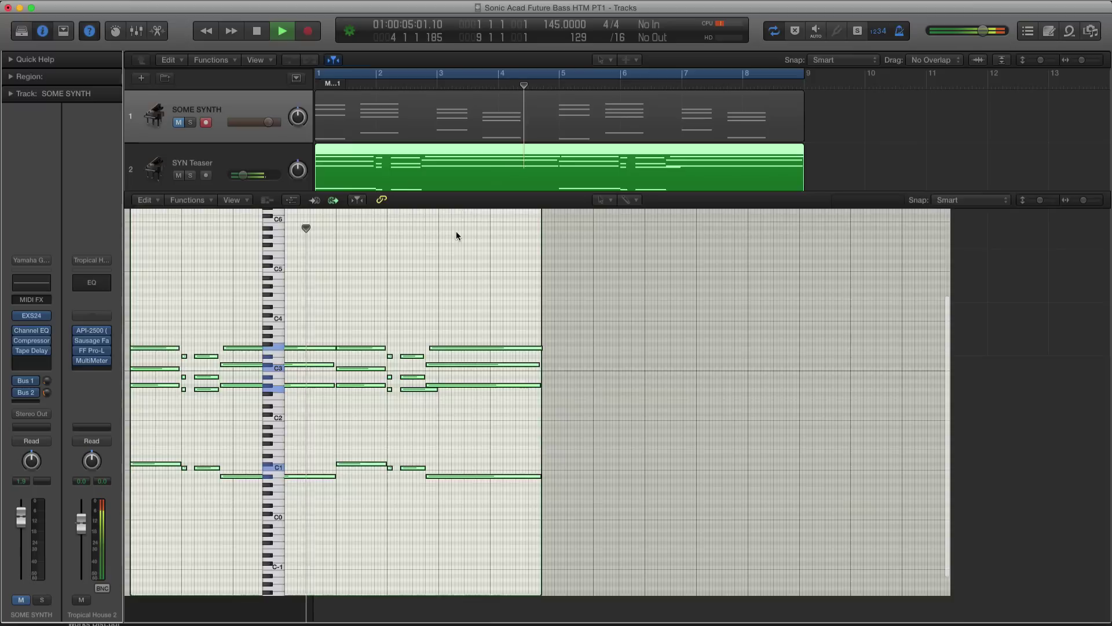
Step: Stop playback and extend the start of the F3 note just before bar 3 to line up with its chord
key("space")
left_click(433, 343)
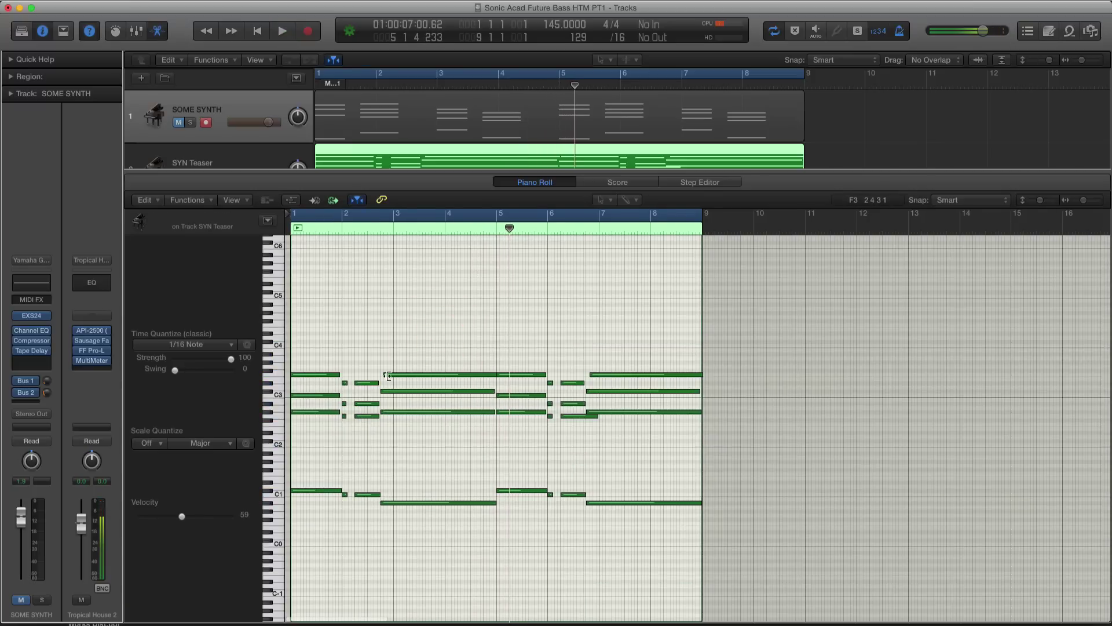
left_click_drag(384, 374, 381, 375)
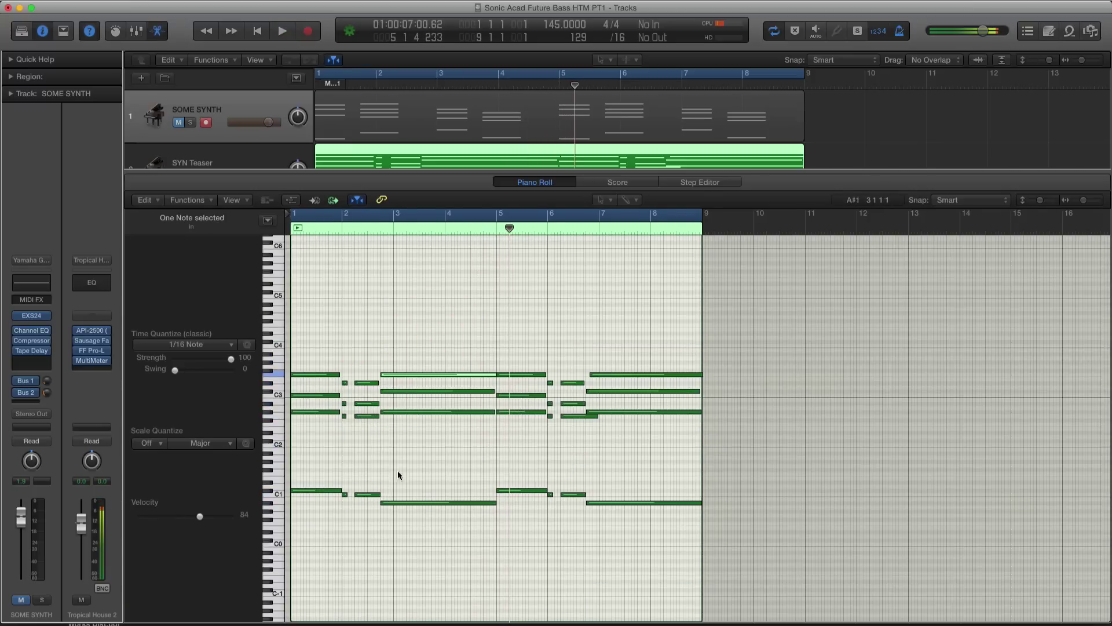
Step: Close the Piano Roll and move the SYN Teaser region to bar 9 of the SOME SYNTH track
key("e")
key("x")
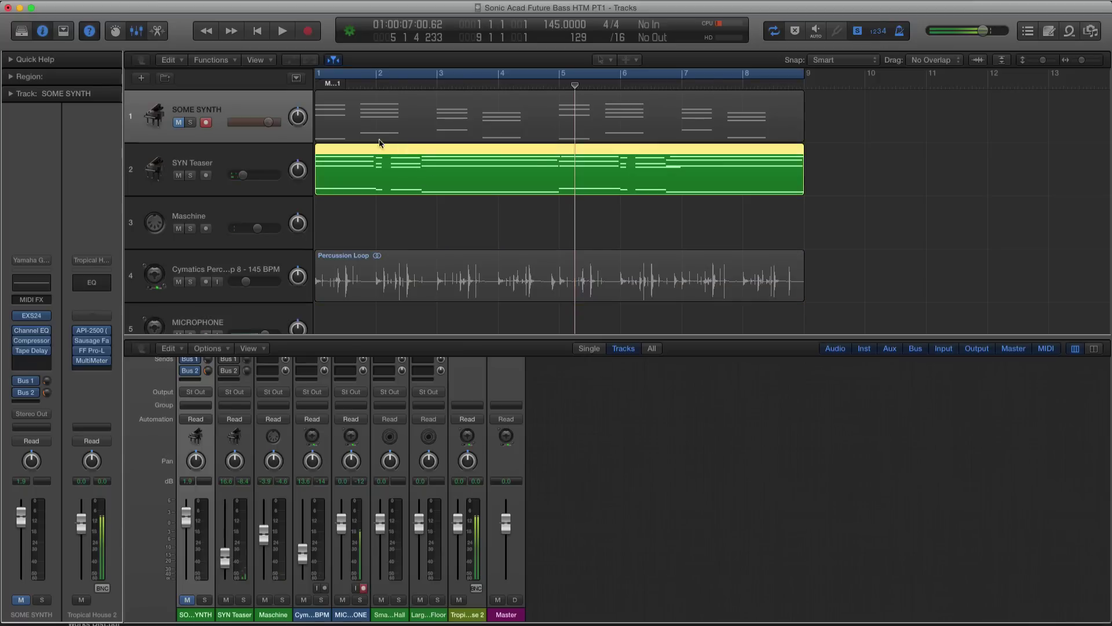
left_click(367, 124)
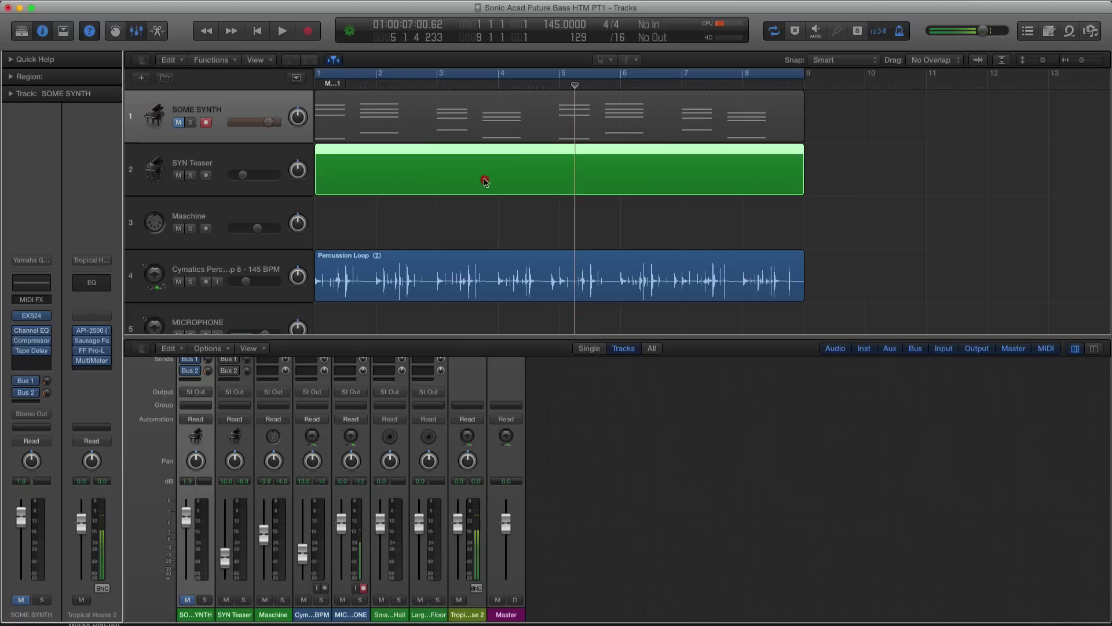
left_click_drag(484, 176, 976, 124)
Step: Unmute SOME SYNTH and move its region at bar 1 down to the SYN Teaser track
left_click(491, 129)
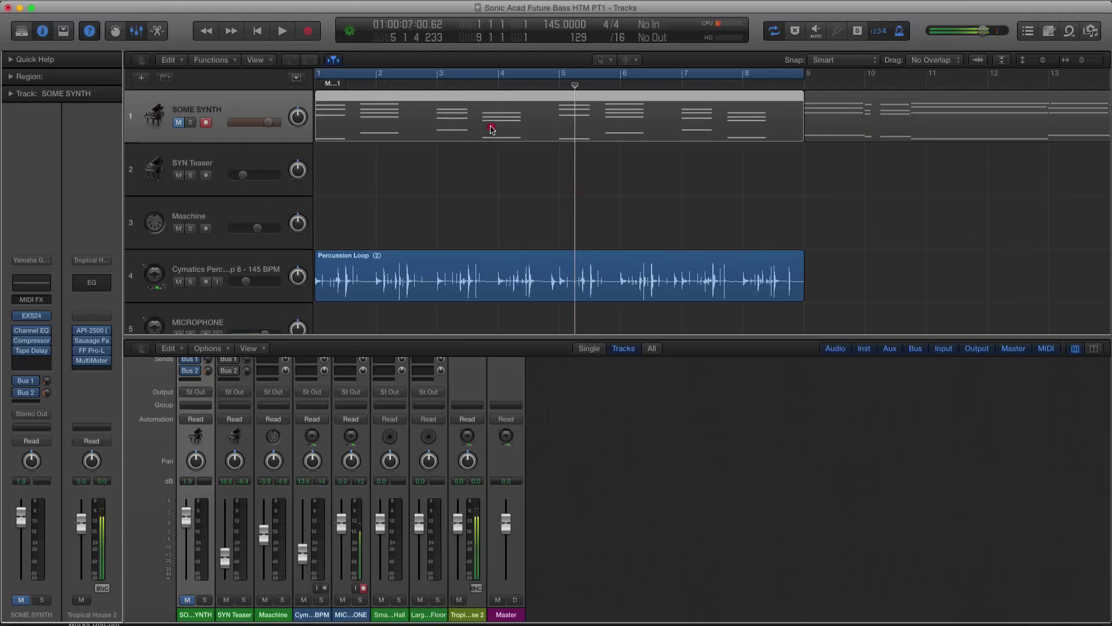
left_click(178, 122)
left_click_drag(339, 122, 339, 148)
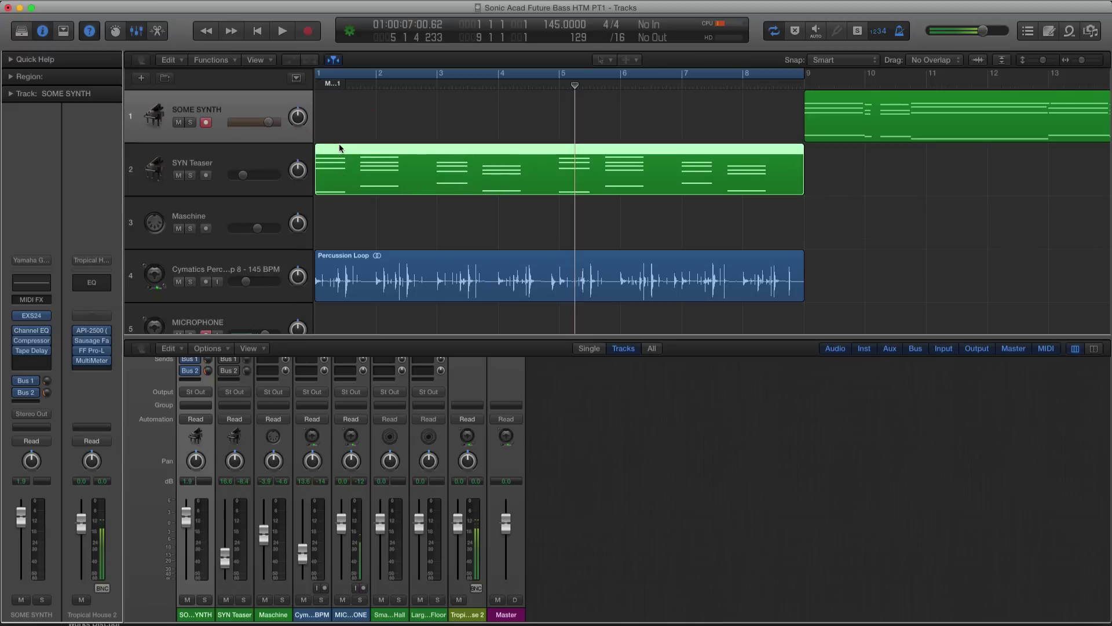
Step: Open the SYN Teaser region in an enlarged Piano Roll and briefly play it from the beginning
double_click(341, 148)
key("ctrl+s")
key("super+Right")
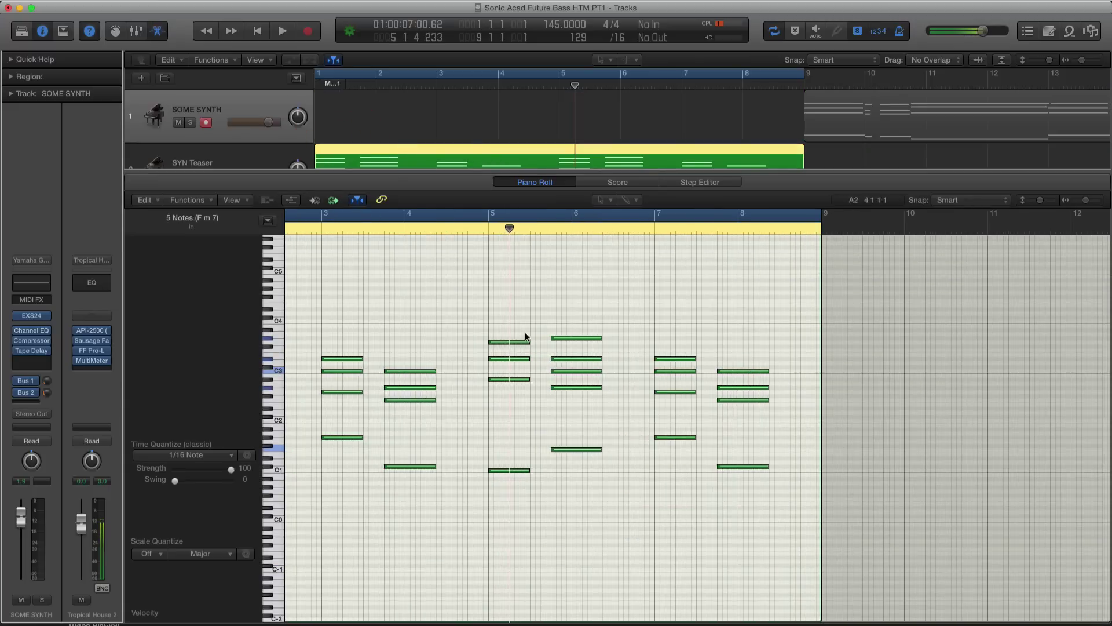
left_click_drag(415, 177, 416, 130)
scroll(455, 263, "left", 5)
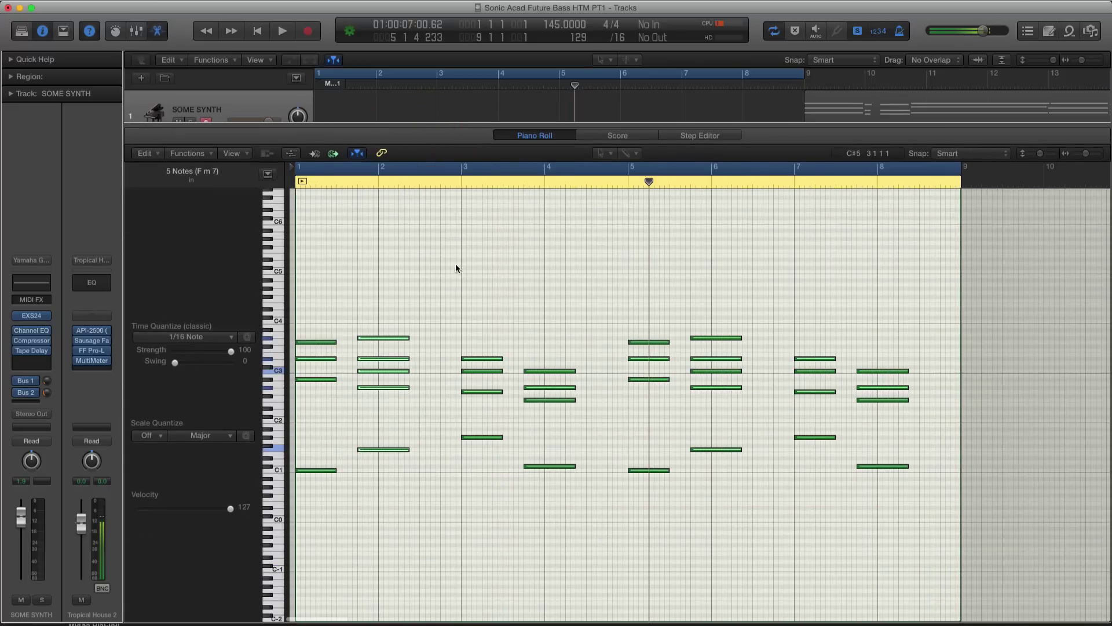
key("Return")
key("space")
key("space")
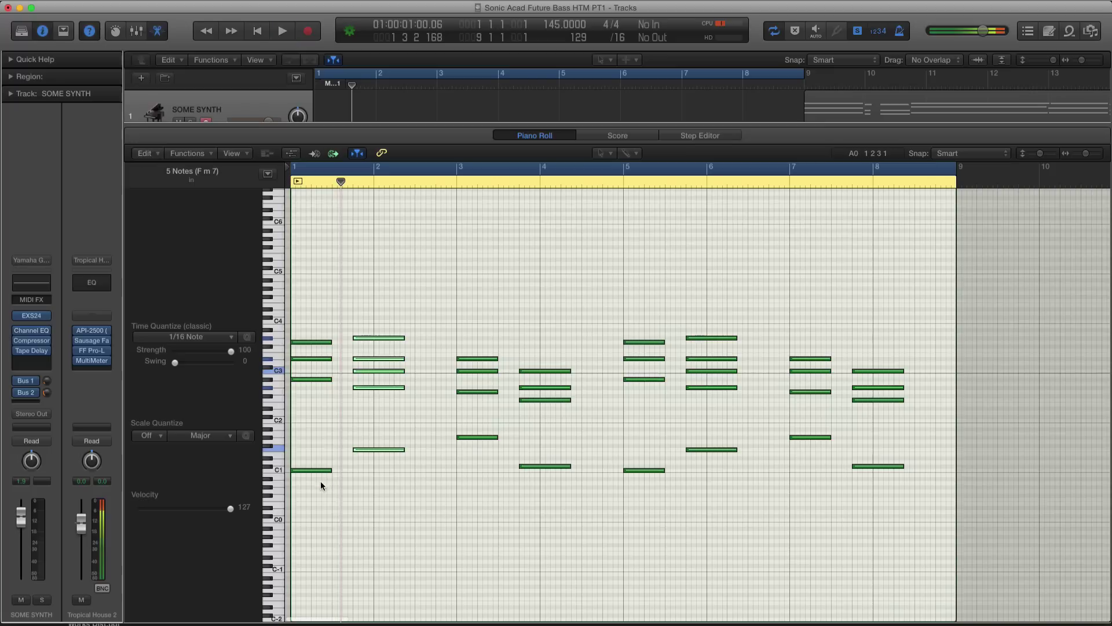
Step: Audition the individual notes of the first chord in bar 1, including C1, A#2 and G3
left_click(318, 471)
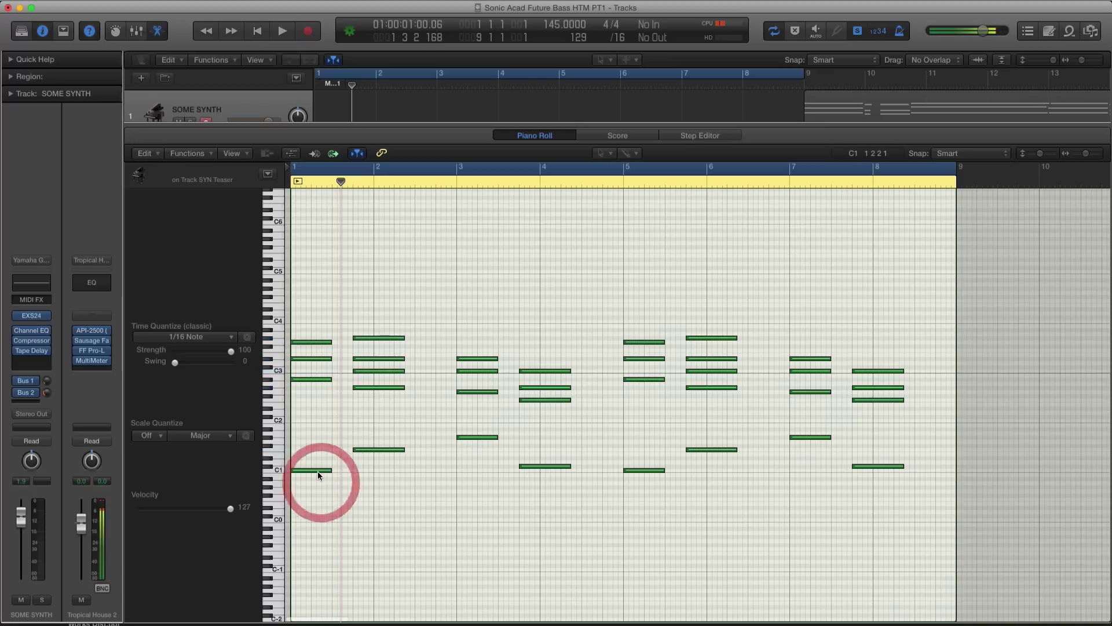
left_click(316, 380)
left_click(316, 380)
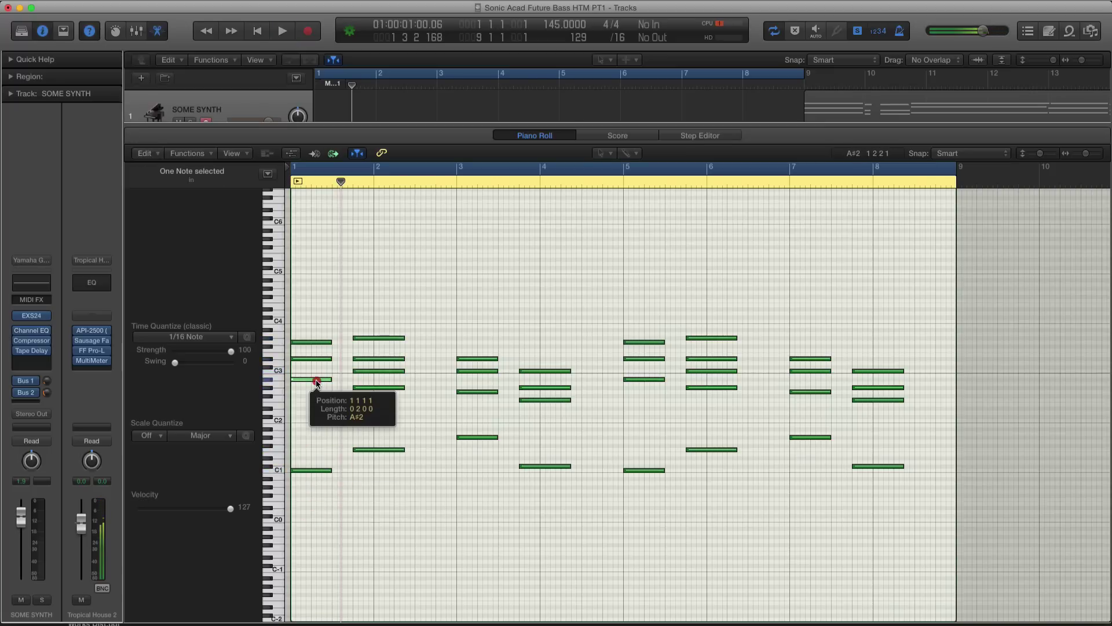
left_click_drag(316, 381, 322, 360)
left_click(322, 346)
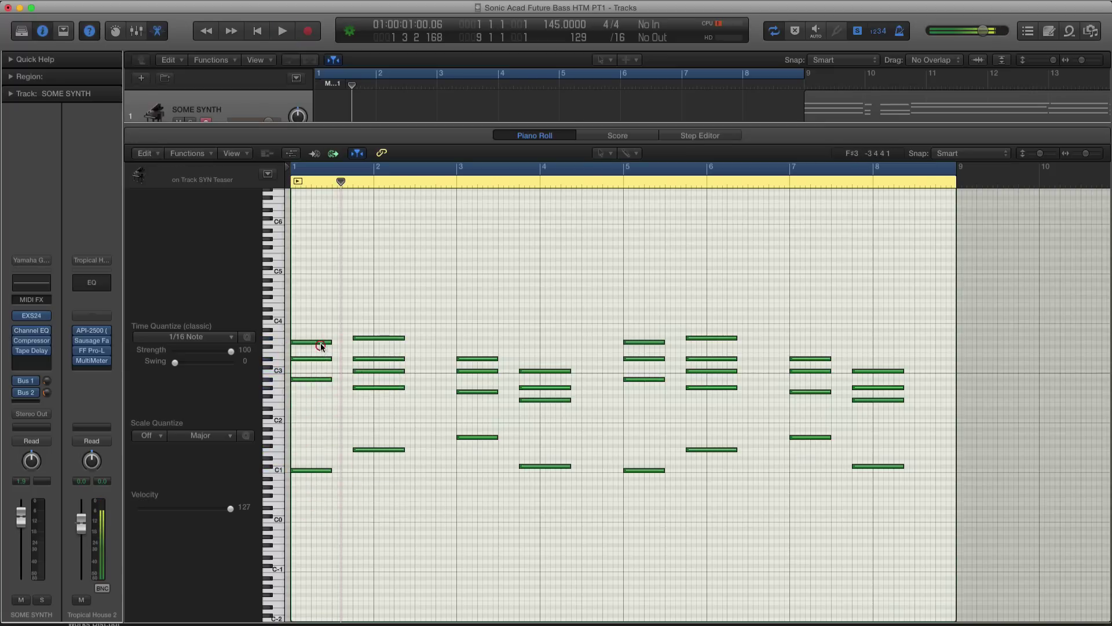
left_click(321, 342)
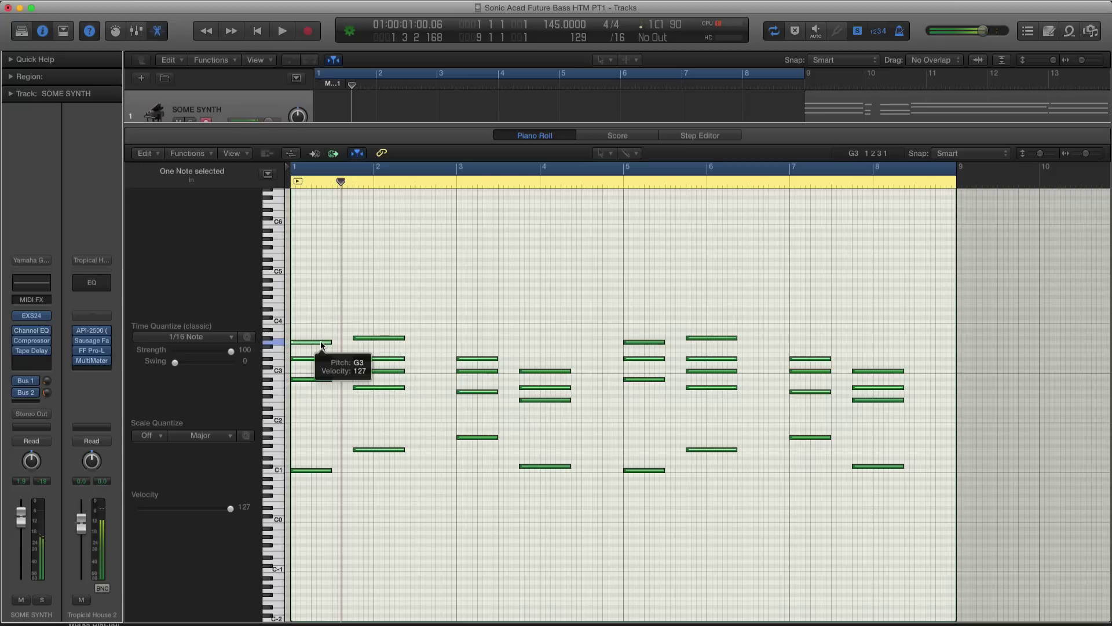
left_click(301, 470)
left_click(306, 380)
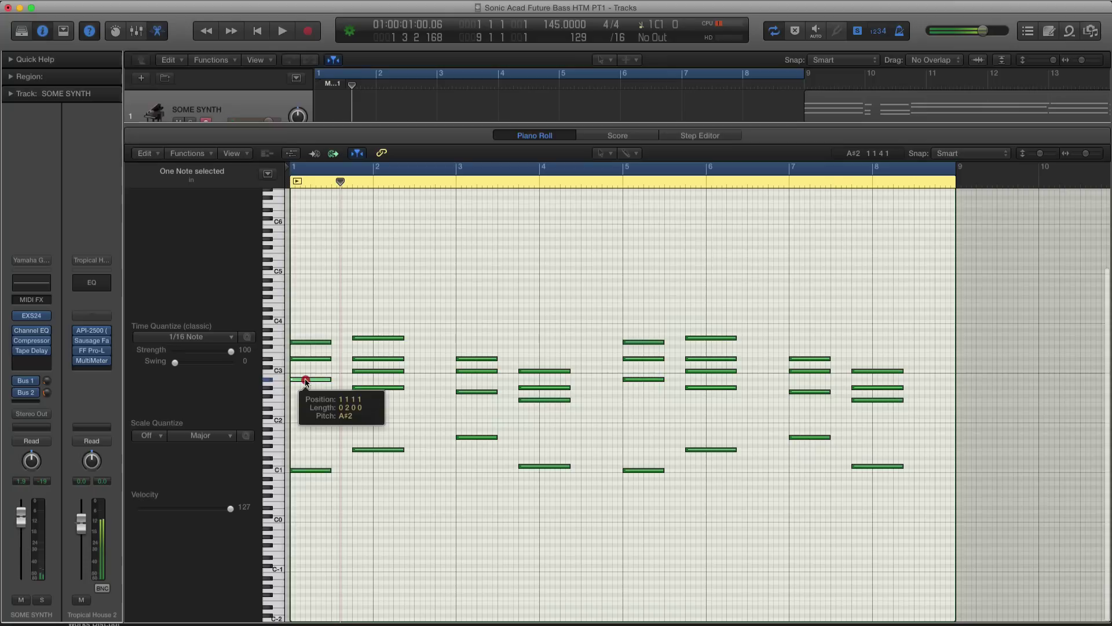
mouse_move(306, 383)
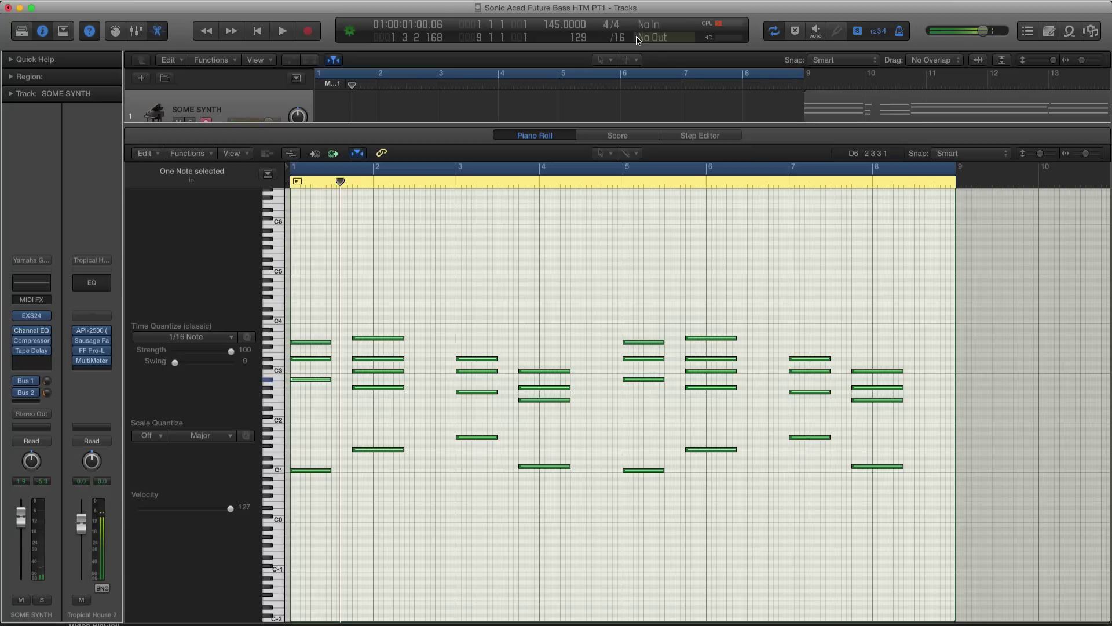
Step: Close the Piano Roll and move the SYN Teaser region at bar 1 back up to the SOME SYNTH track
key("x")
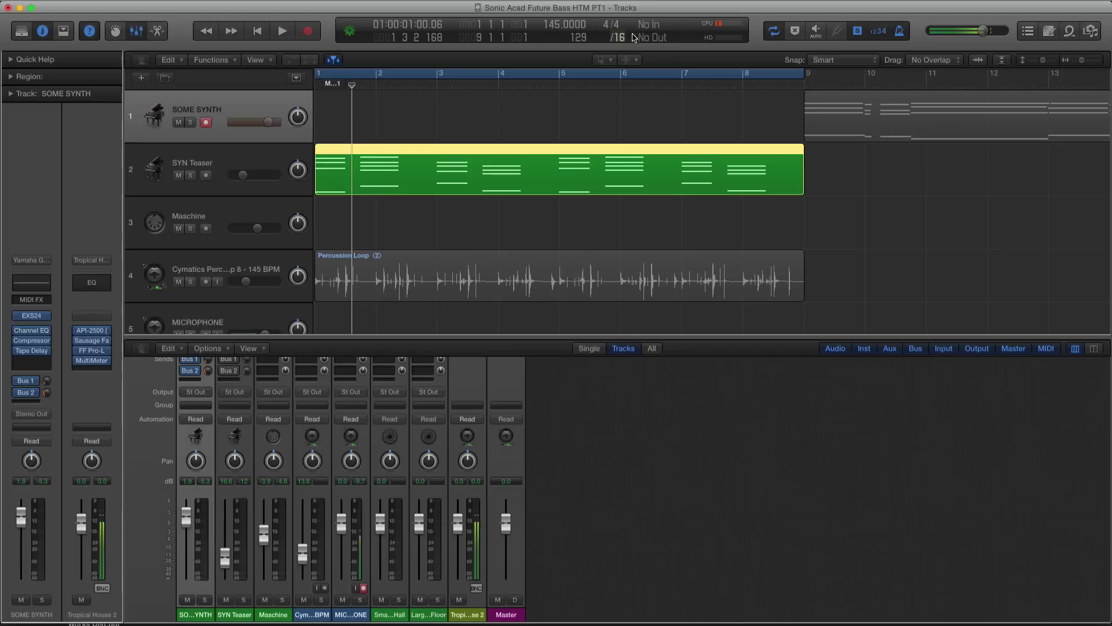
left_click(548, 118)
key("super+a")
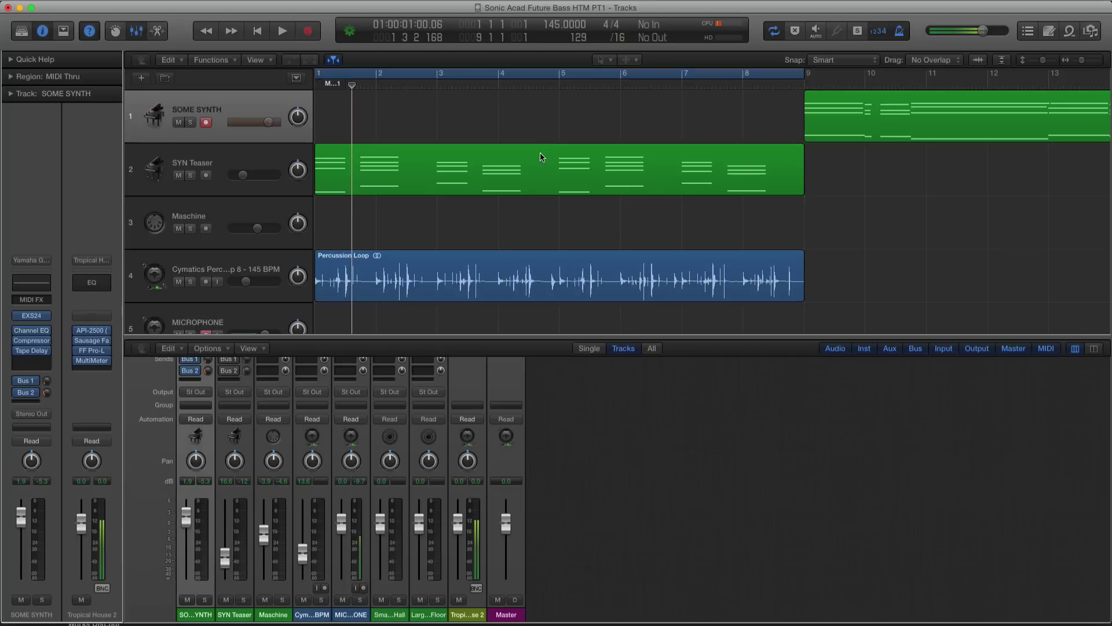
left_click(543, 147)
left_click_drag(542, 148, 542, 137)
Step: Move all the synth MIDI regions eight bars later, so the first one starts at bar 9 on SOME SYNTH
key("super+Left")
key("super+Left")
key("super+Left")
key("super+Left")
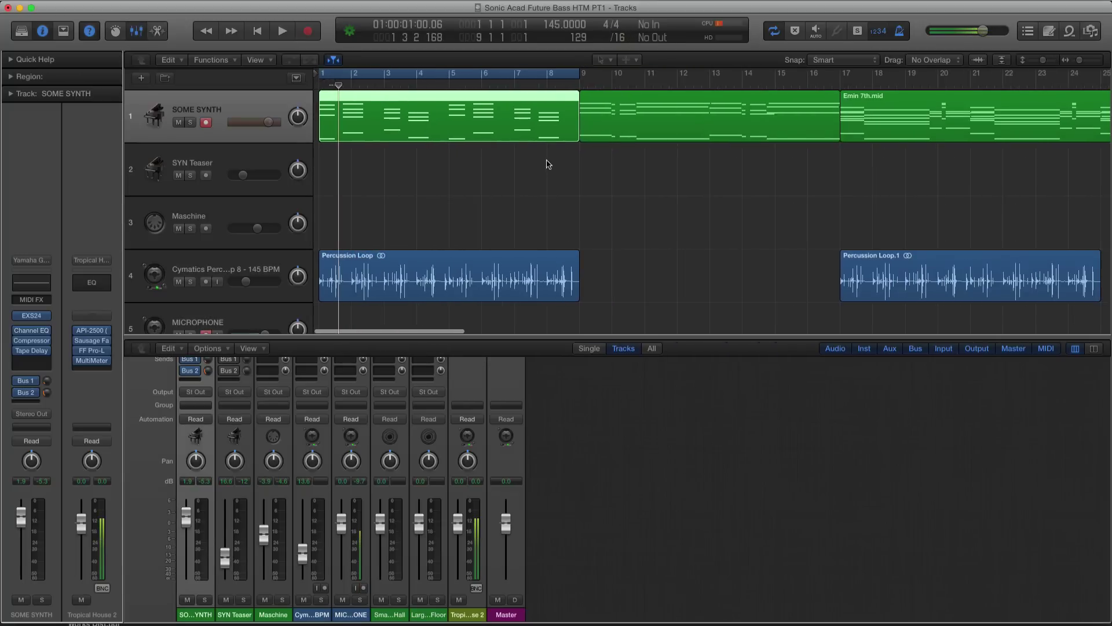
left_click_drag(706, 144, 500, 119)
left_click_drag(861, 165, 969, 172)
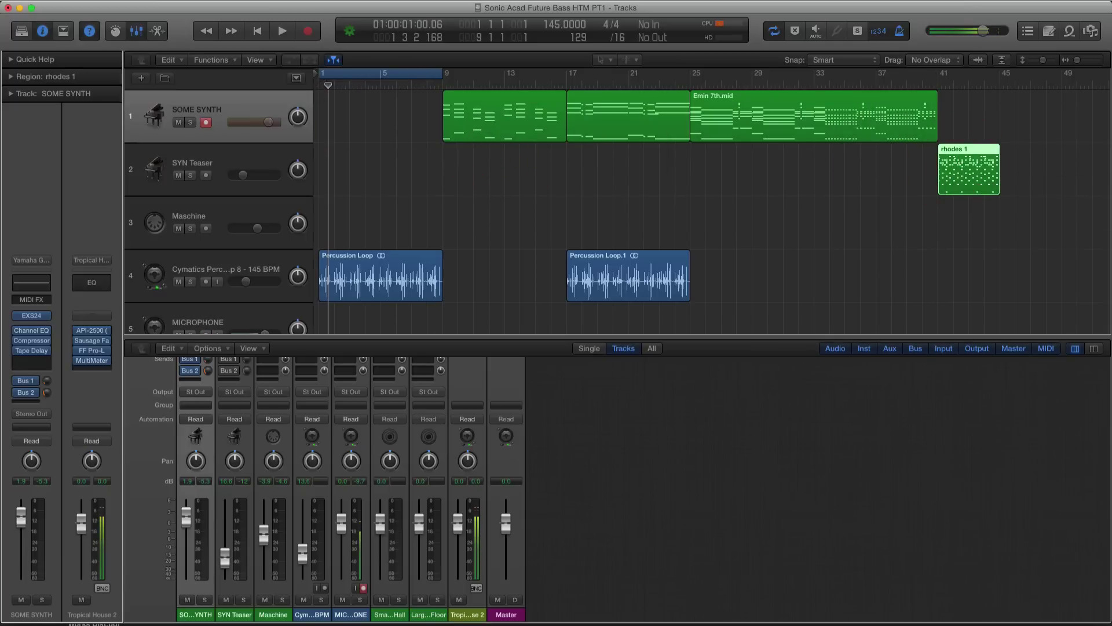
Step: Show the on-screen musical keyboard, enlarge it across the workspace and hide the mixer
left_click(285, 2)
mouse_move(317, 1)
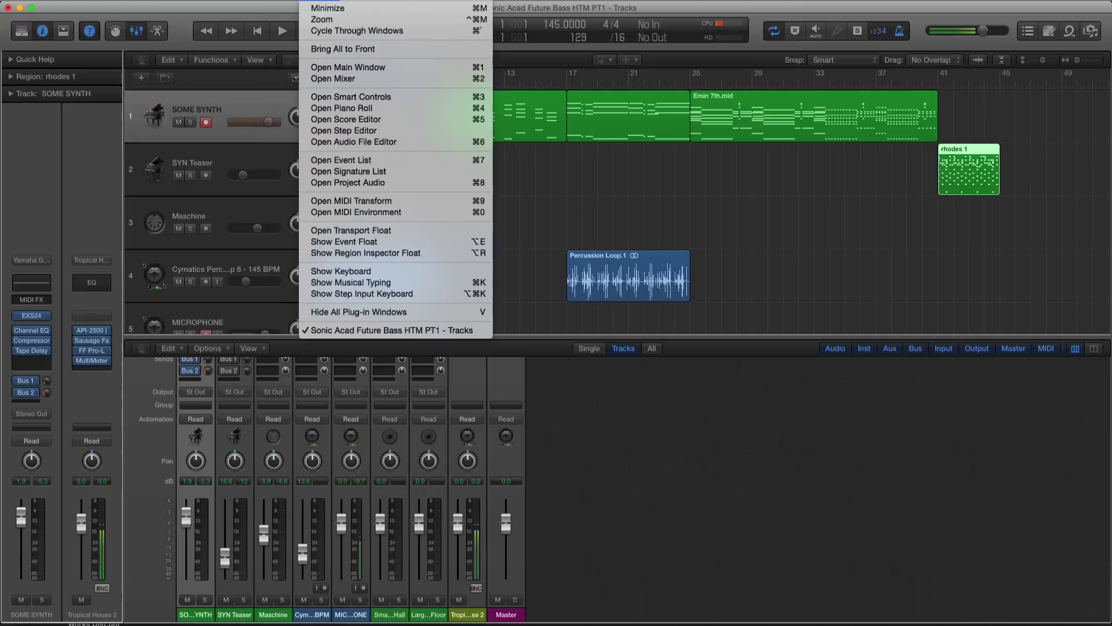
left_click(364, 271)
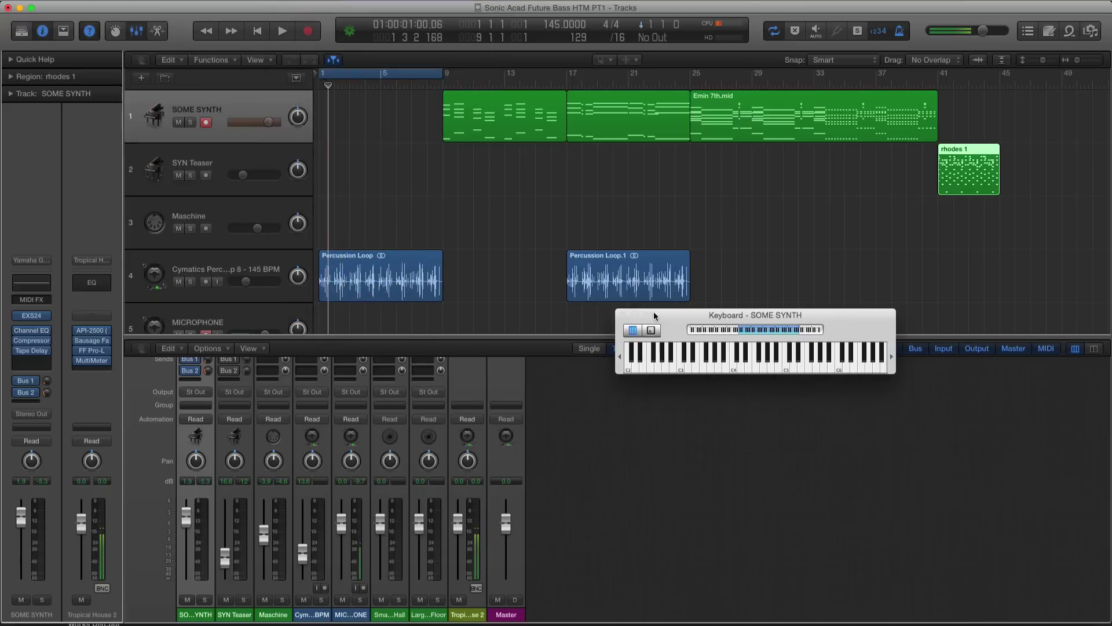
left_click_drag(707, 306, 405, 109)
left_click_drag(573, 168, 1000, 248)
left_click_drag(546, 112, 426, 106)
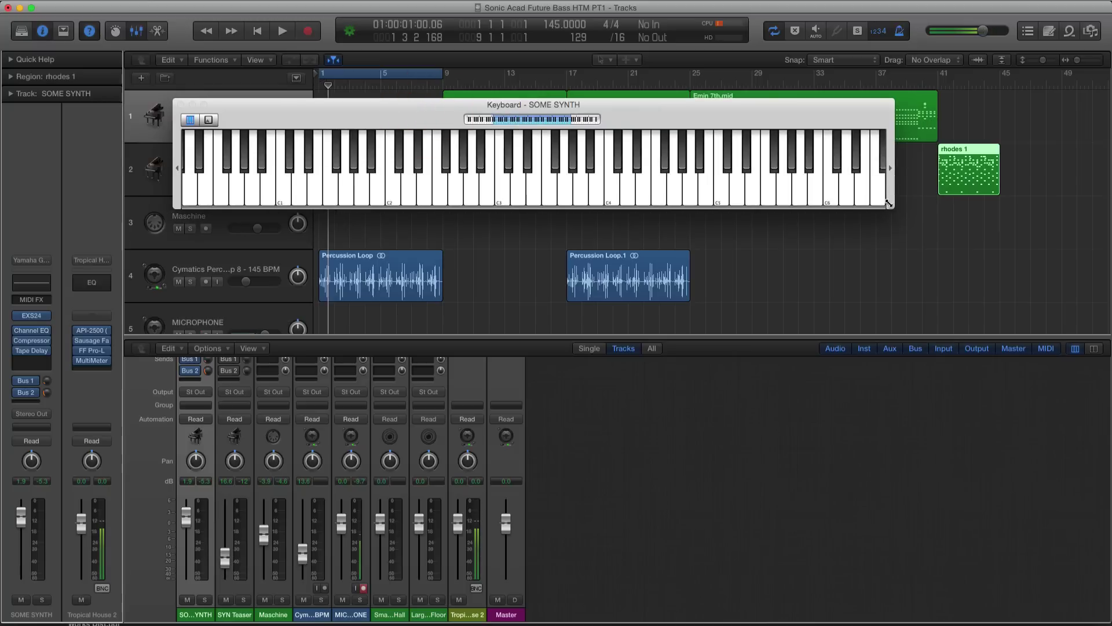
left_click_drag(894, 208, 1106, 216)
left_click_drag(455, 117, 385, 181)
key("x")
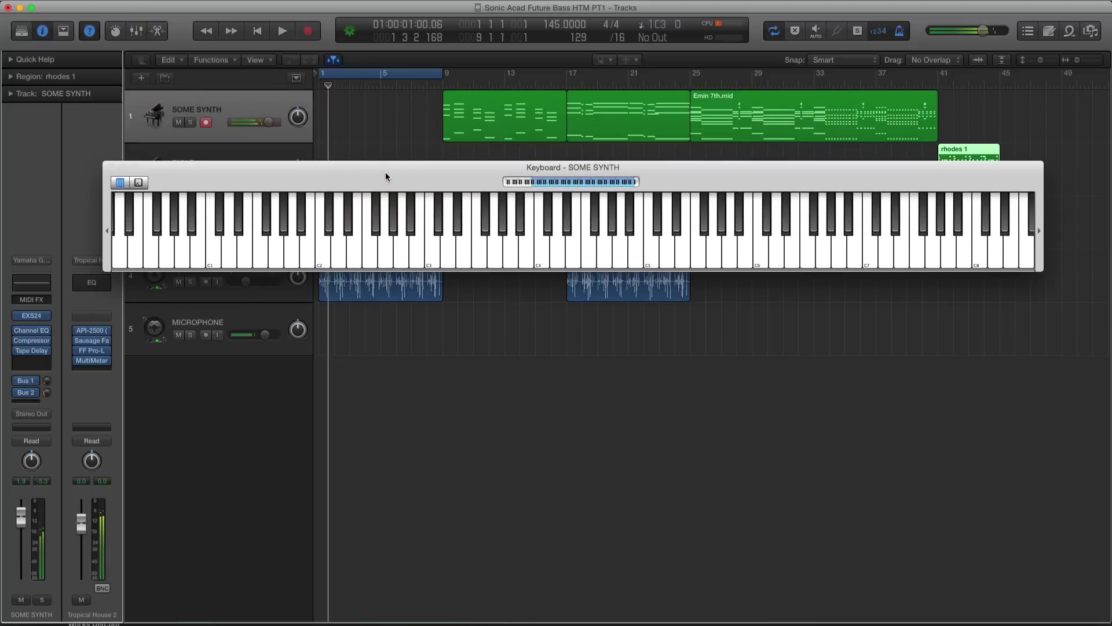
left_click_drag(486, 273, 490, 358)
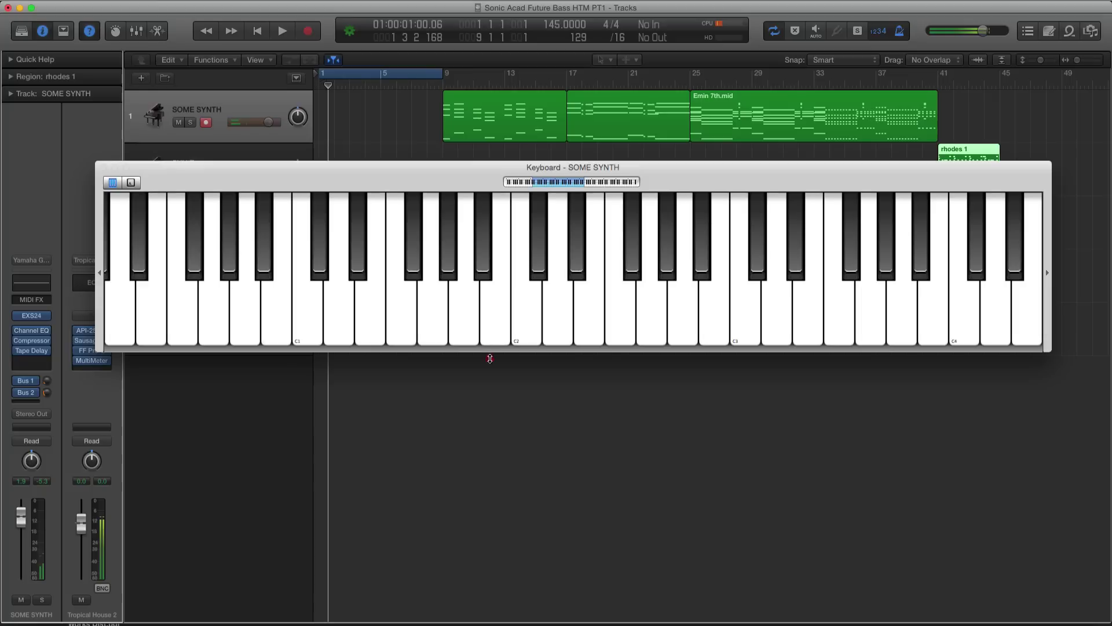
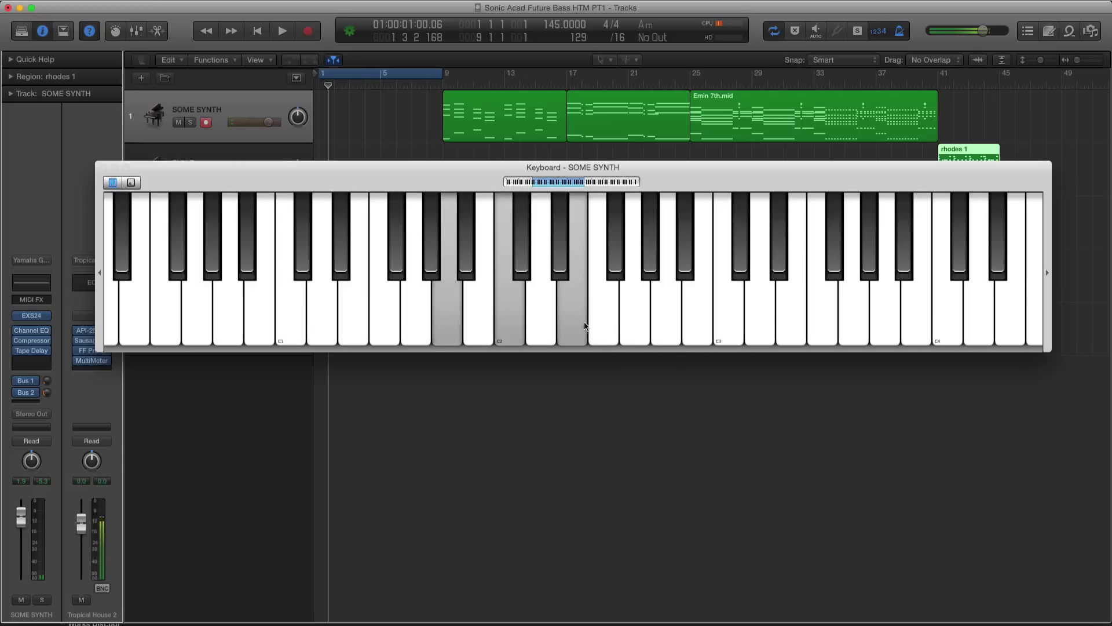
Step: Point out the A1, C2 and E2 keys of the A minor triad on the on-screen keyboard
left_click(450, 306)
left_click(509, 298)
left_click(564, 298)
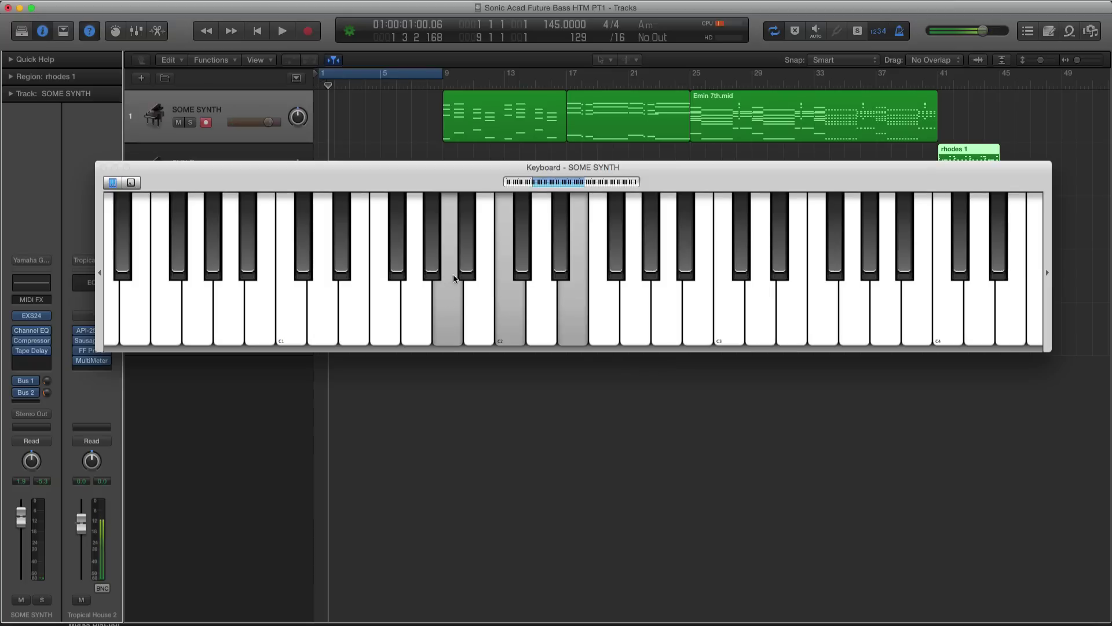
left_click(587, 322)
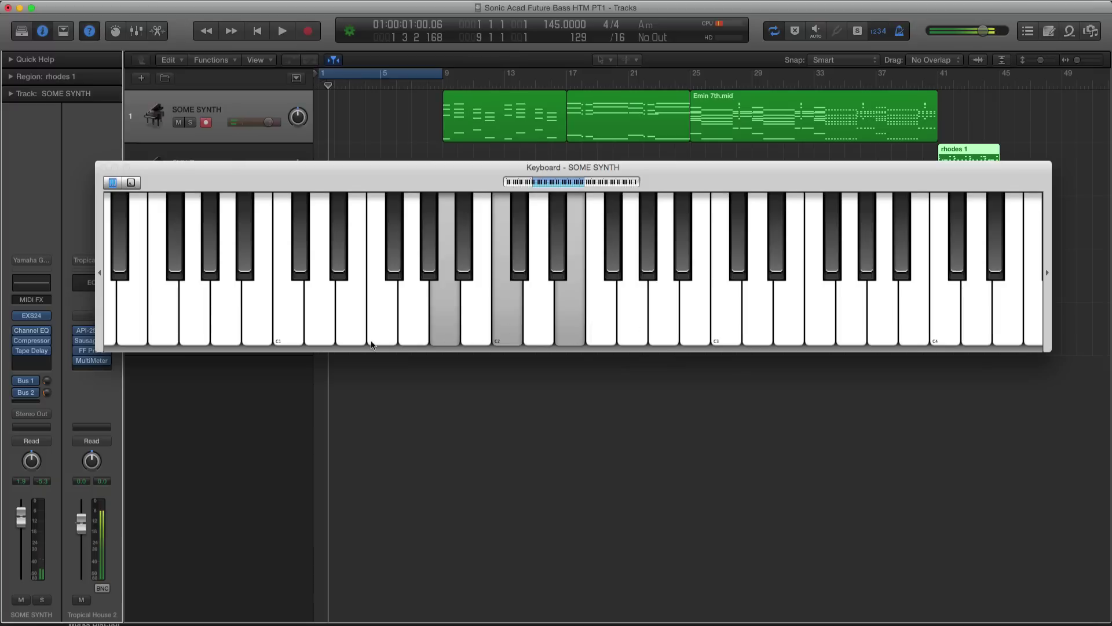
Step: Try the G#2, A#2, F#2 and G2 keys over the A minor triad to compare added sixth and seventh notes
left_click(653, 266)
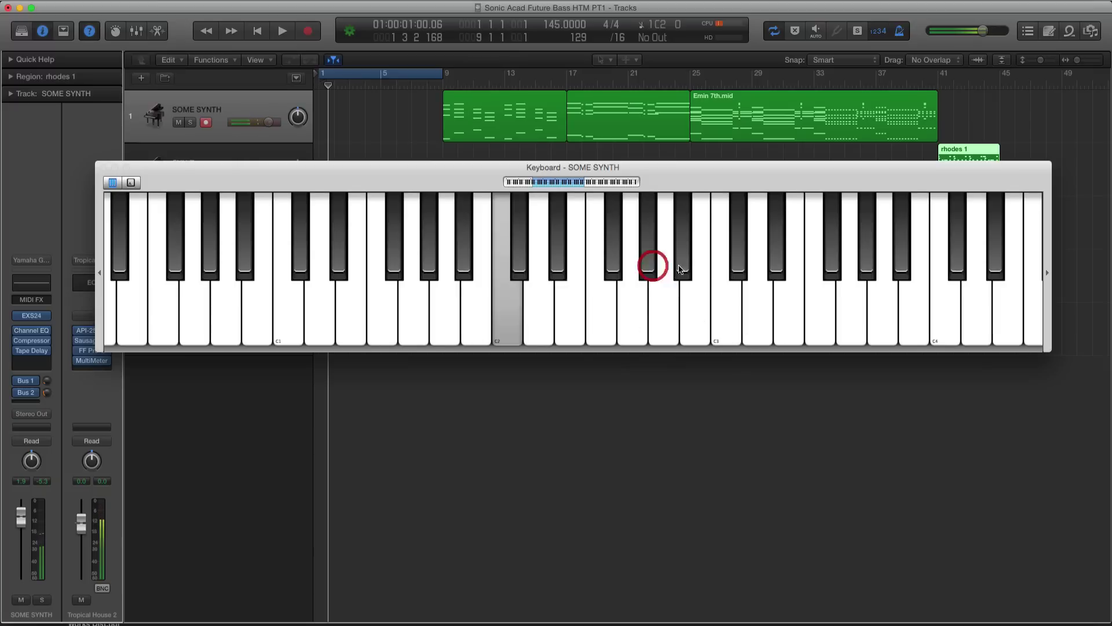
left_click(683, 266)
left_click(614, 265)
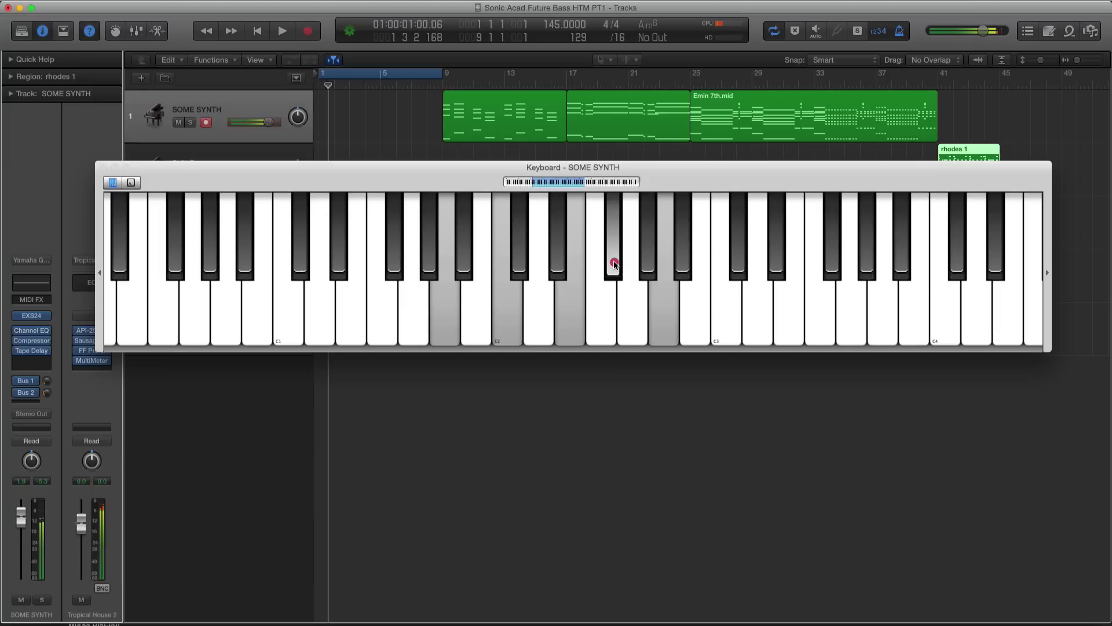
left_click(515, 300)
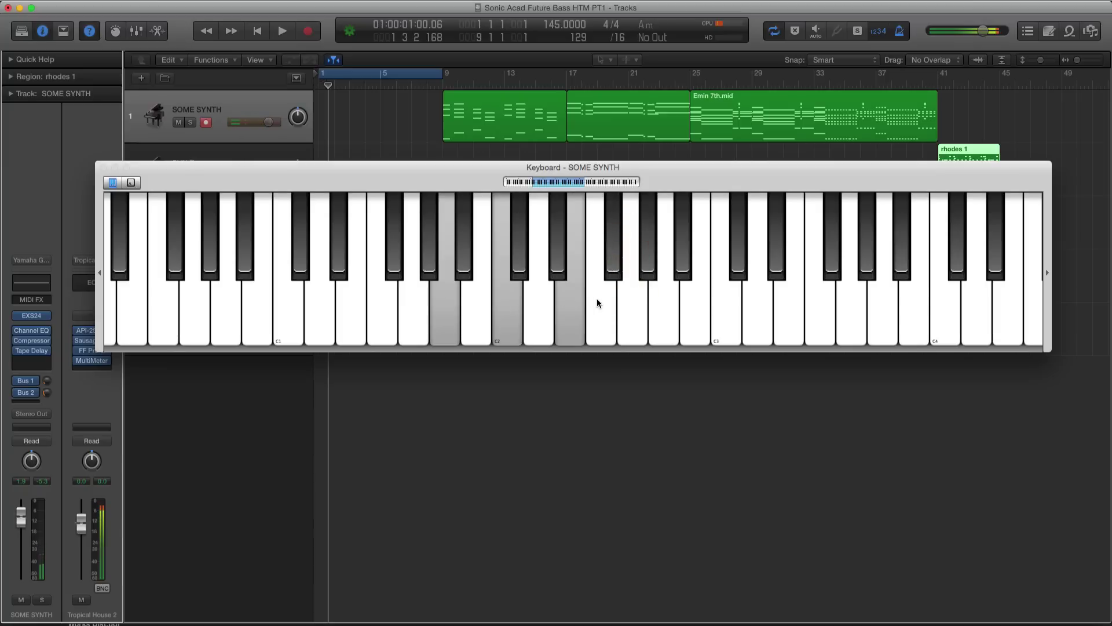
left_click(635, 307)
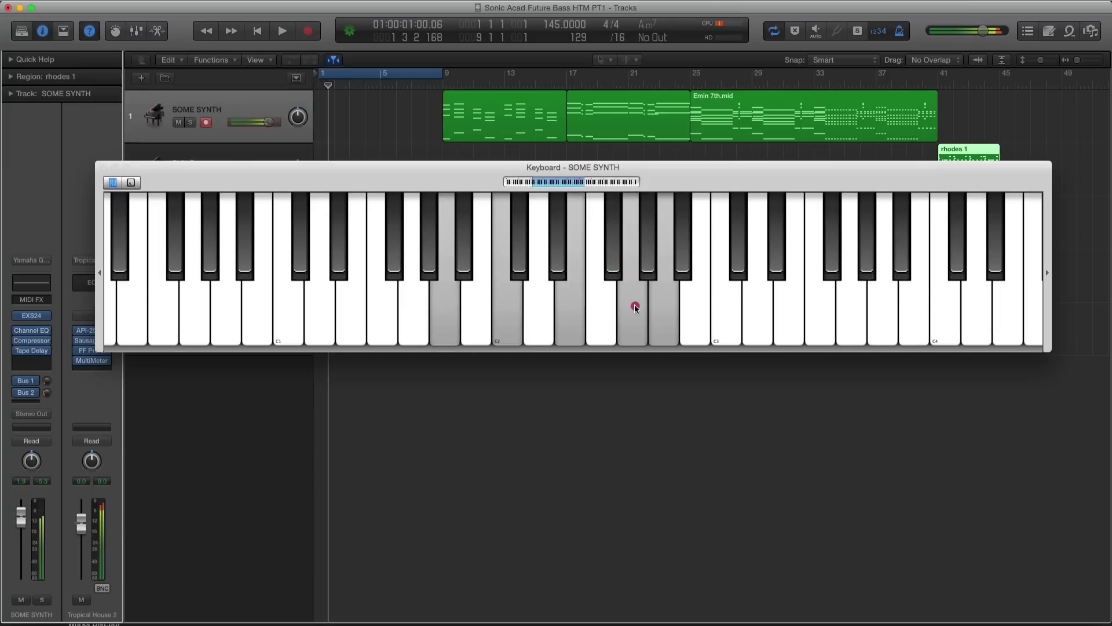
left_click(635, 307)
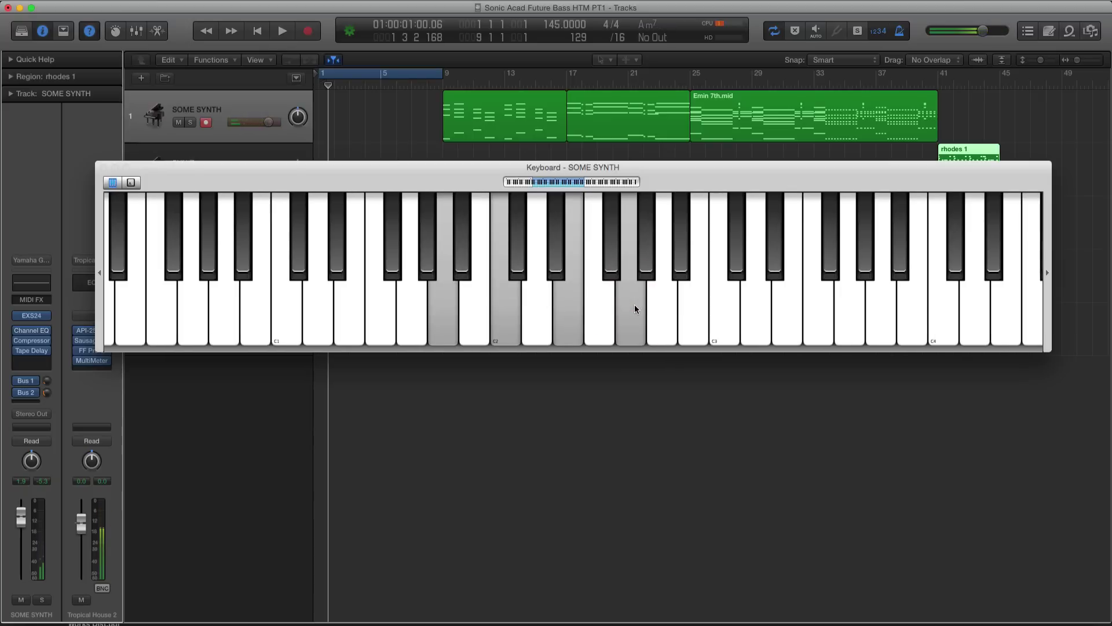
left_click(633, 308)
Step: Audition G3 over the A minor chord on the on-screen keyboard as its seventh in a higher octave
left_click(852, 311)
left_click(850, 311)
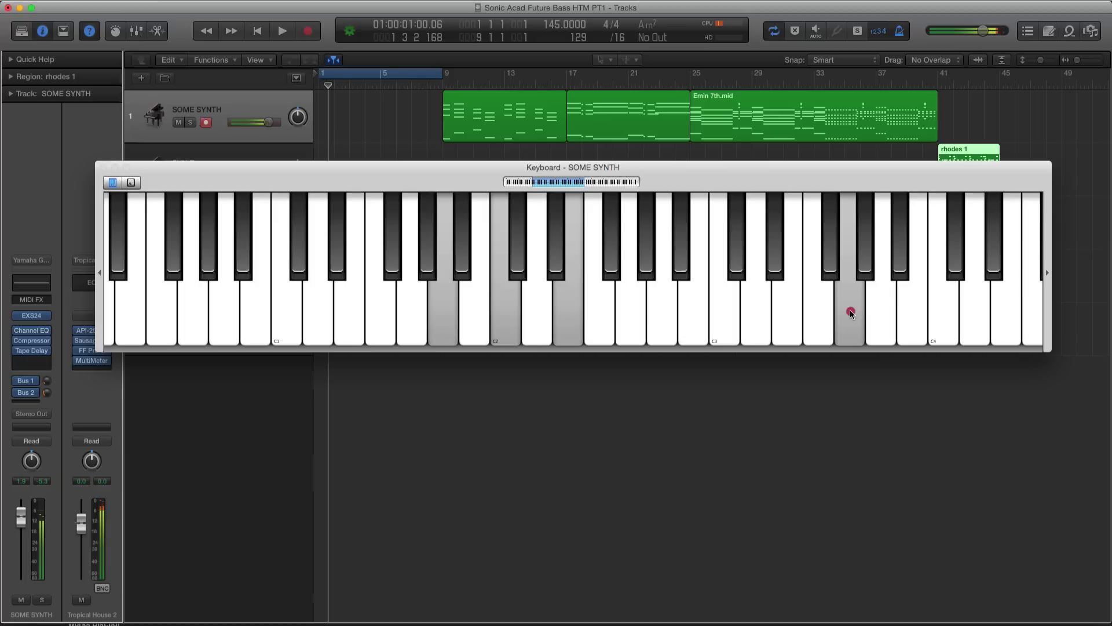
left_click(829, 313)
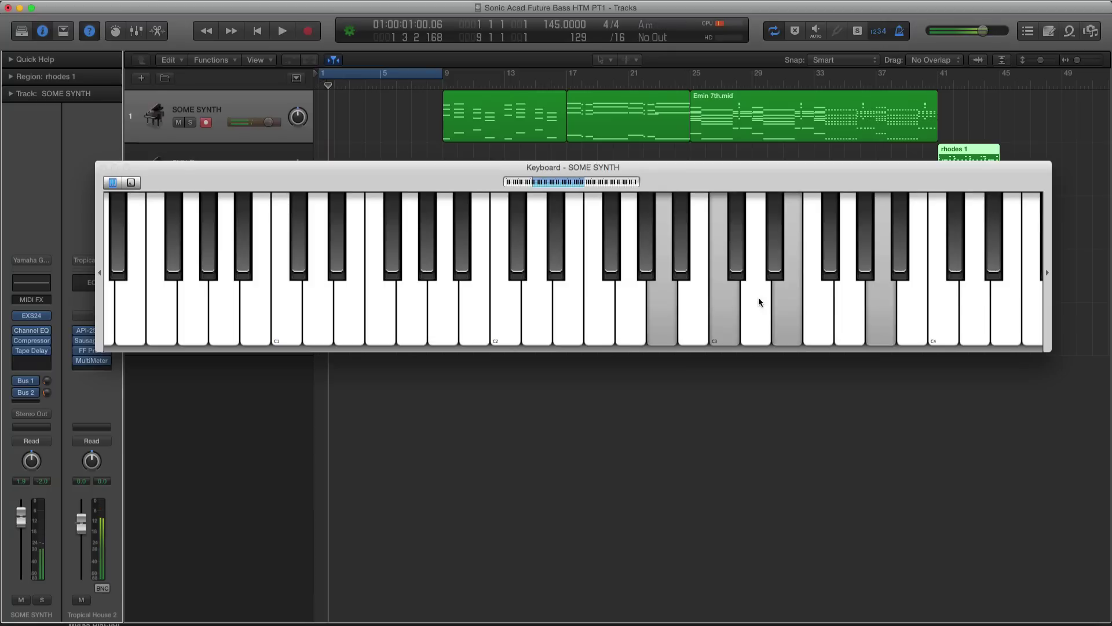
left_click(844, 300)
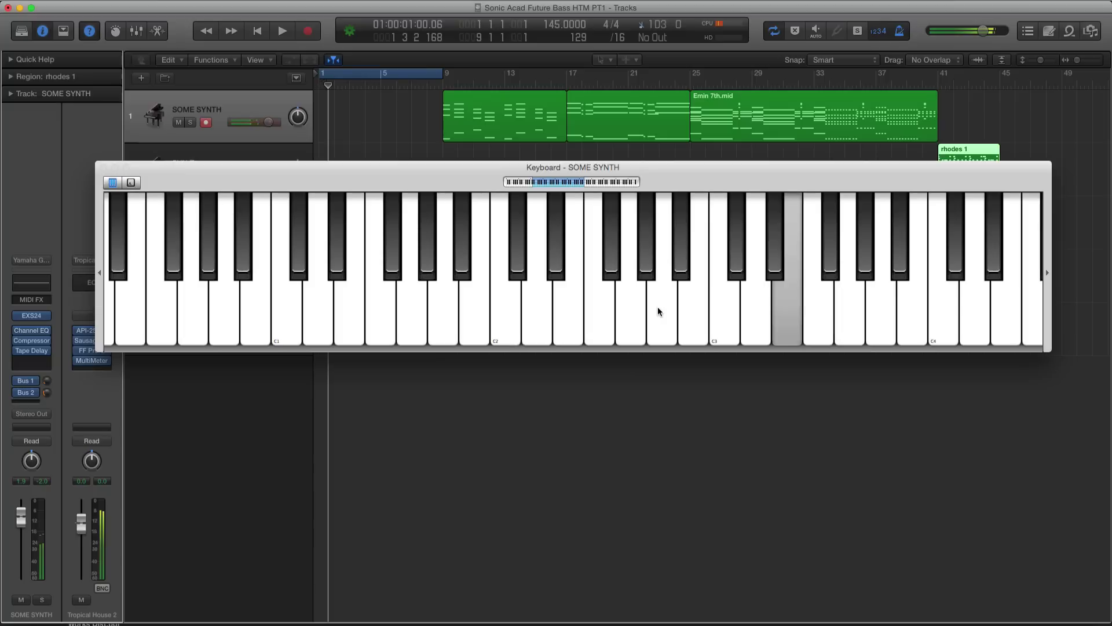
left_click(844, 310)
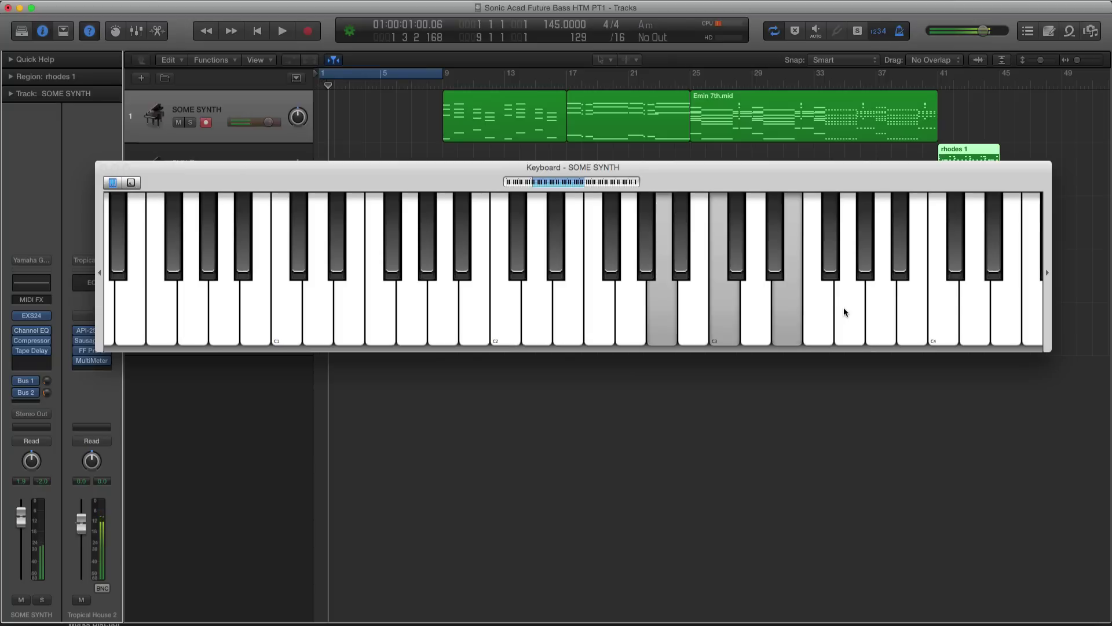
left_click(847, 312)
left_click(846, 311)
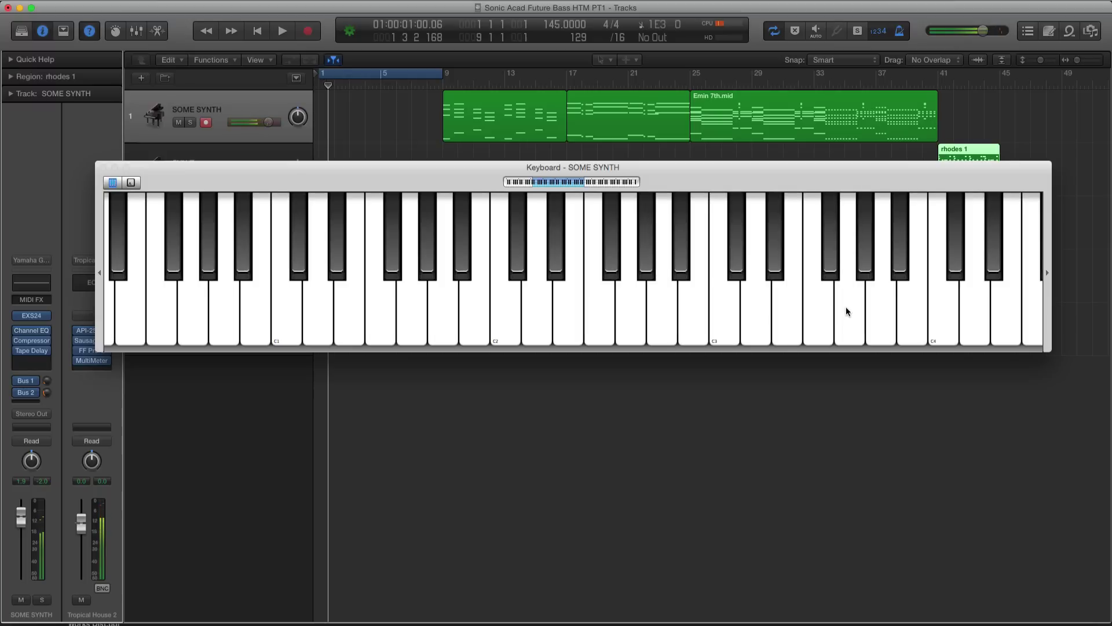
Step: Play G3 once more, and try C#3, D3 and D#3 against the E minor triad as candidate added notes
left_click(846, 311)
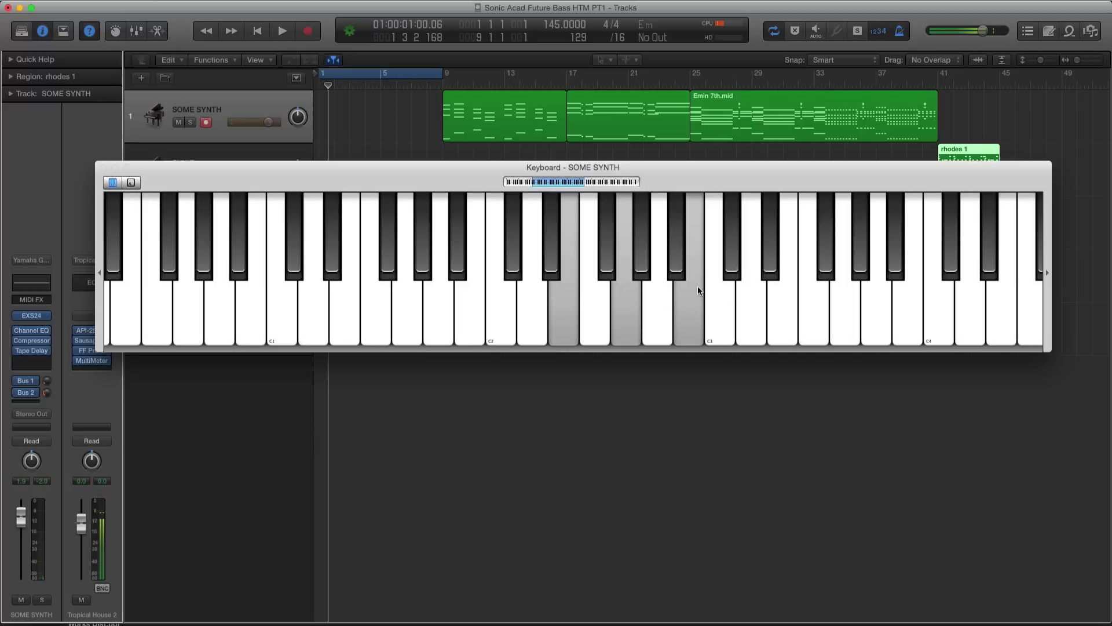
left_click(731, 270)
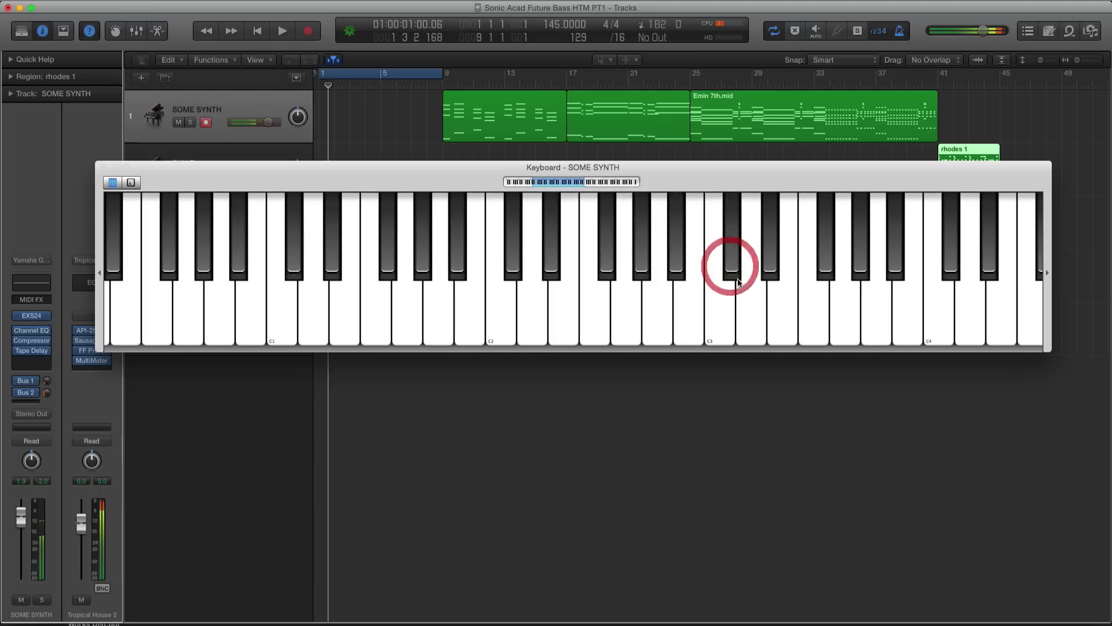
left_click(749, 289)
left_click(763, 273)
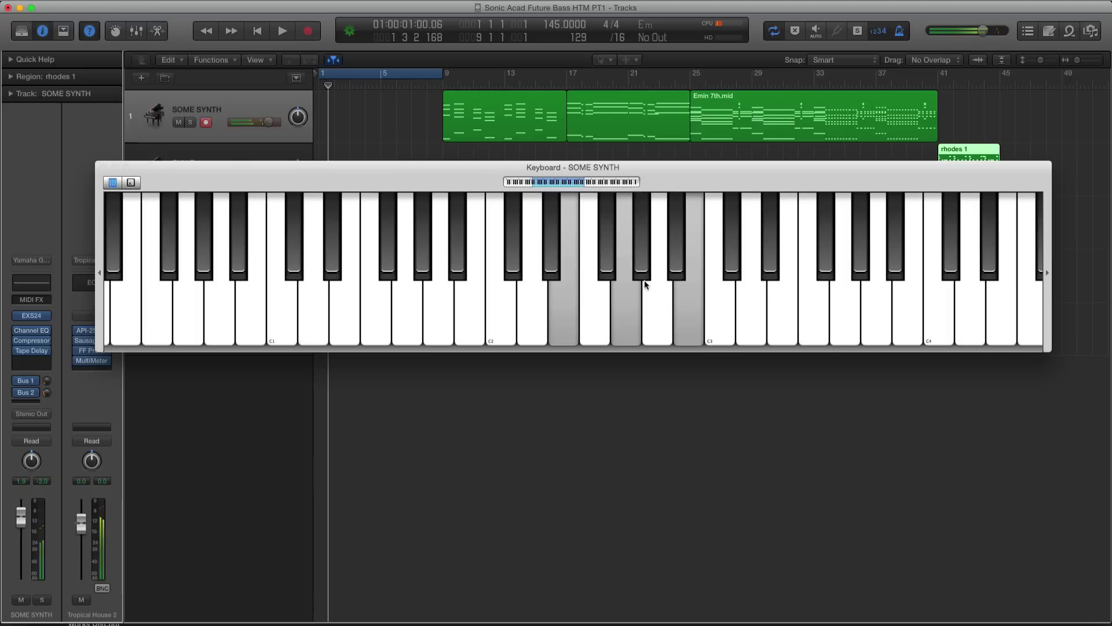
Step: Go up in semitones from B2 through C3 and C#3 to D3, and audition D3 over the E minor triad as its seventh
left_click(690, 298)
left_click(712, 296)
left_click(728, 270)
left_click(743, 294)
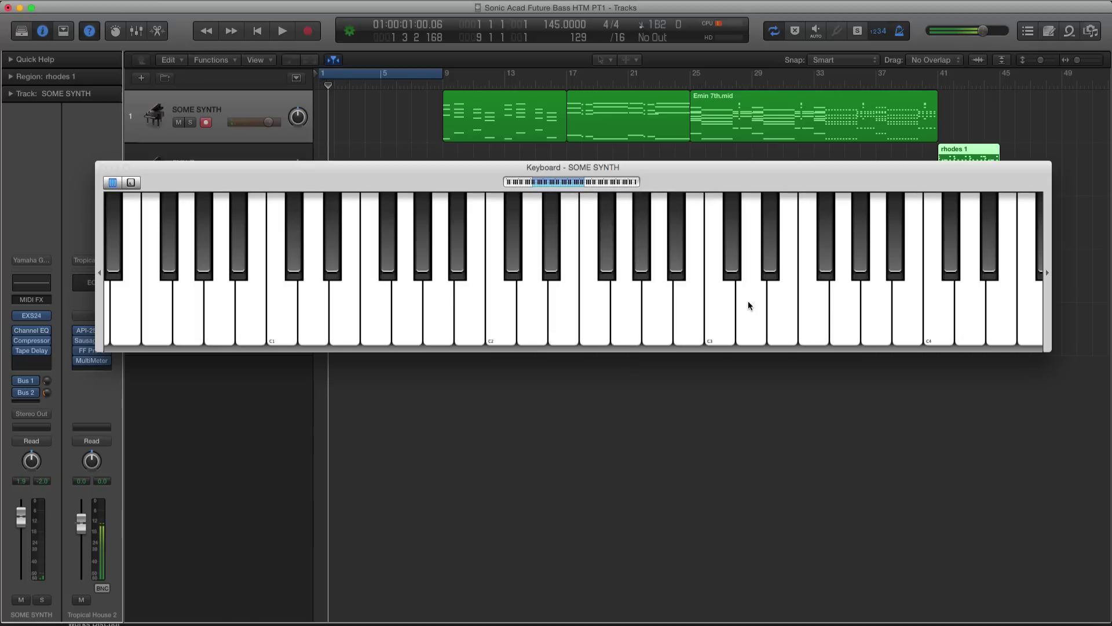
left_click(748, 302)
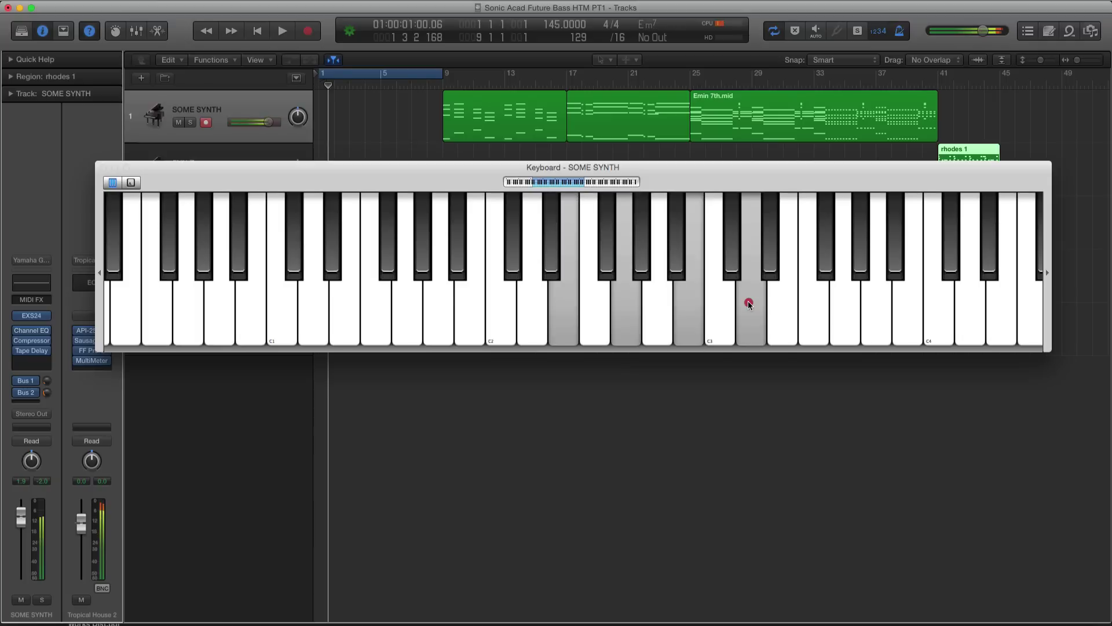
left_click(749, 303)
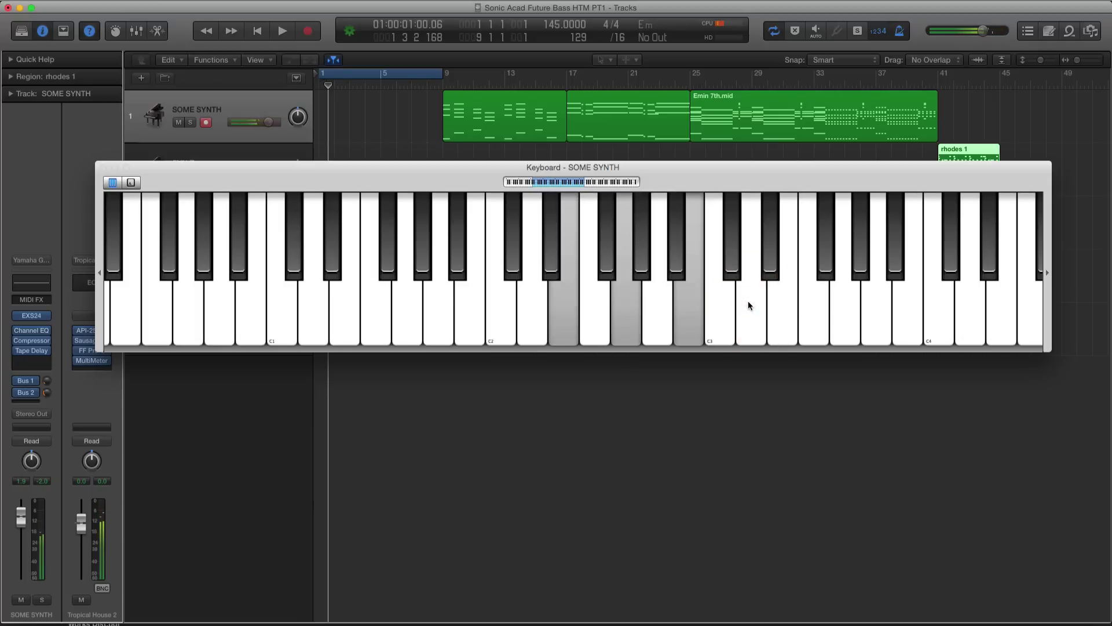
left_click(748, 301)
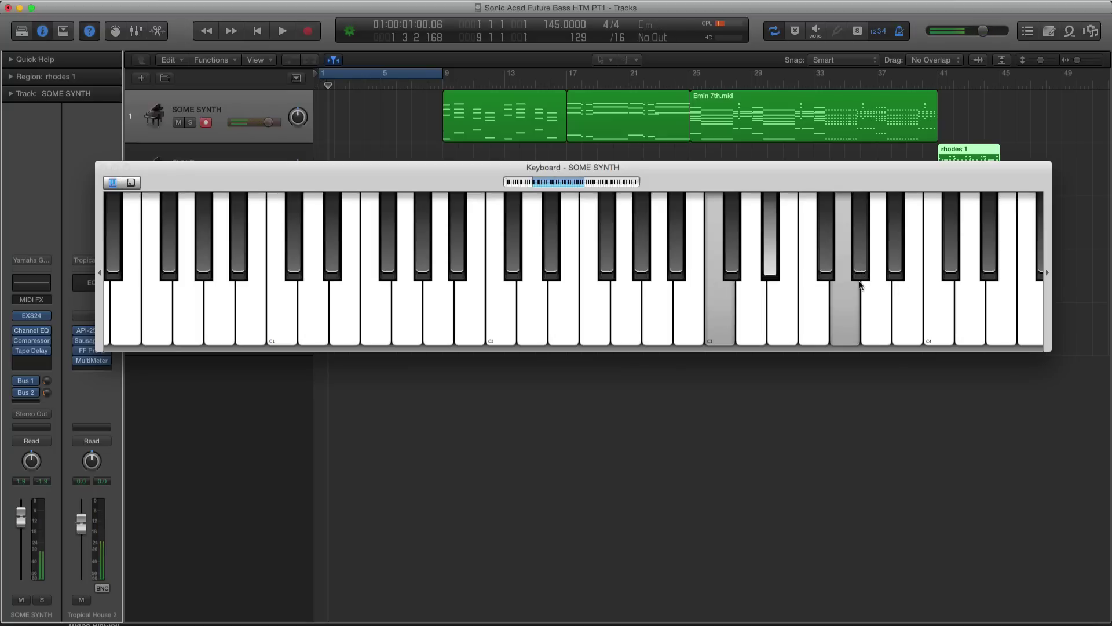
Step: Audition A#3 over the C minor triad on the on-screen keyboard as its seventh
left_click(897, 262)
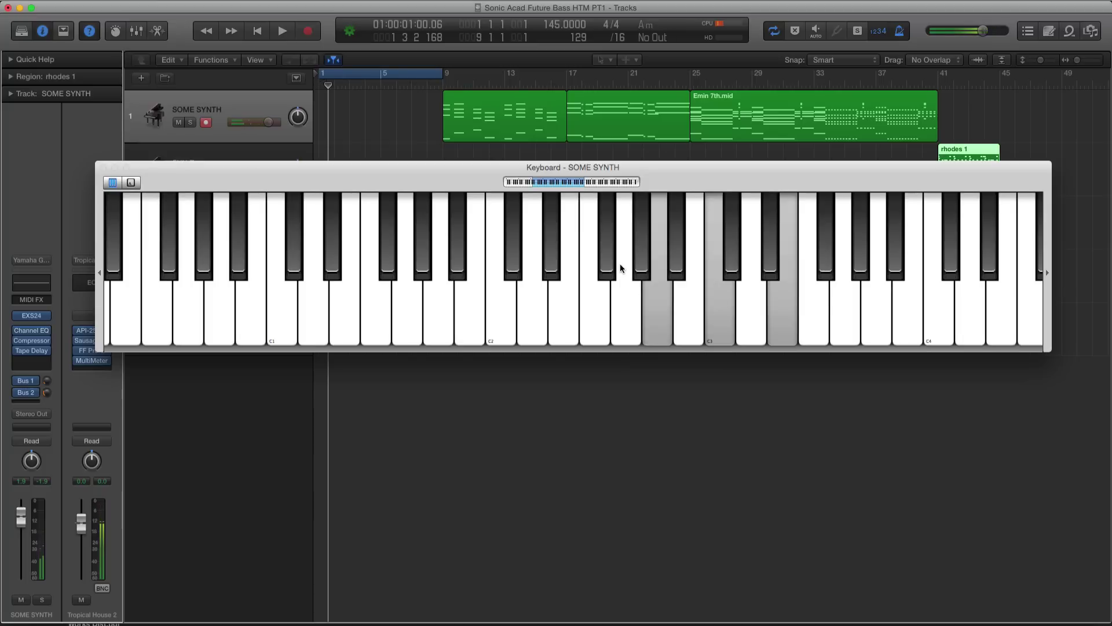
Step: Point out A2 and B2 on the on-screen keyboard, and audition B3 over the A minor chord as its added ninth
left_click(653, 319)
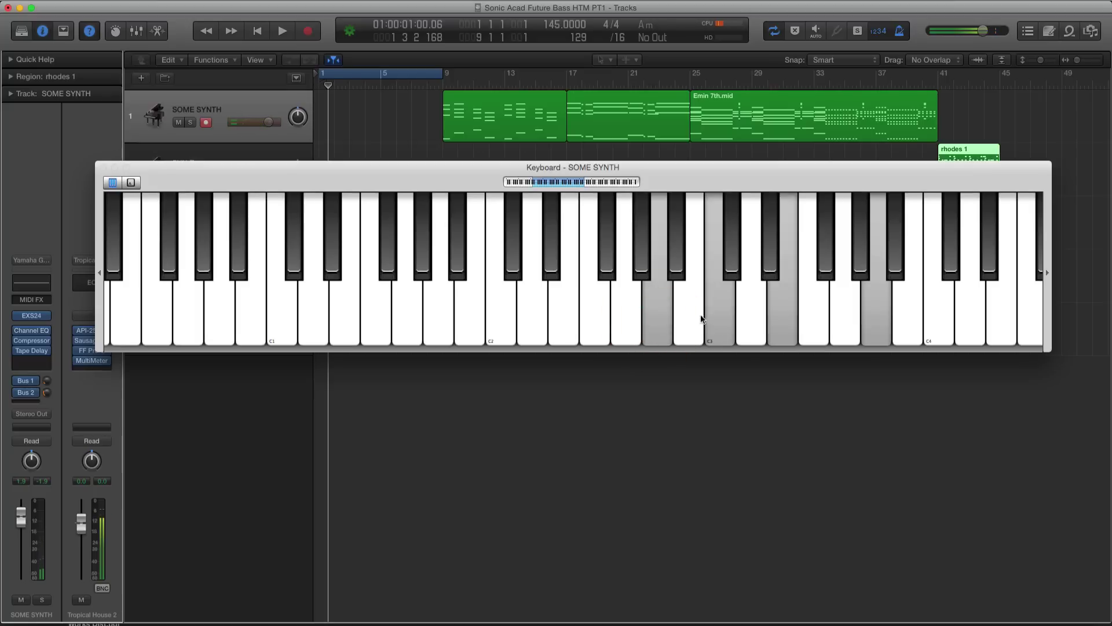
left_click(914, 330)
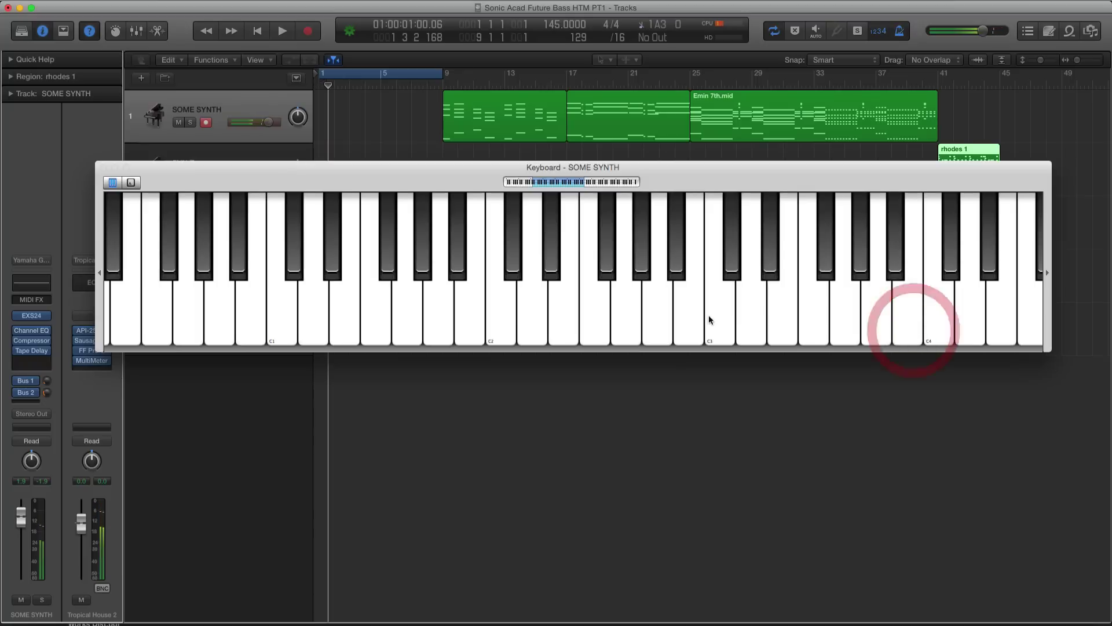
left_click(693, 313)
left_click(905, 308)
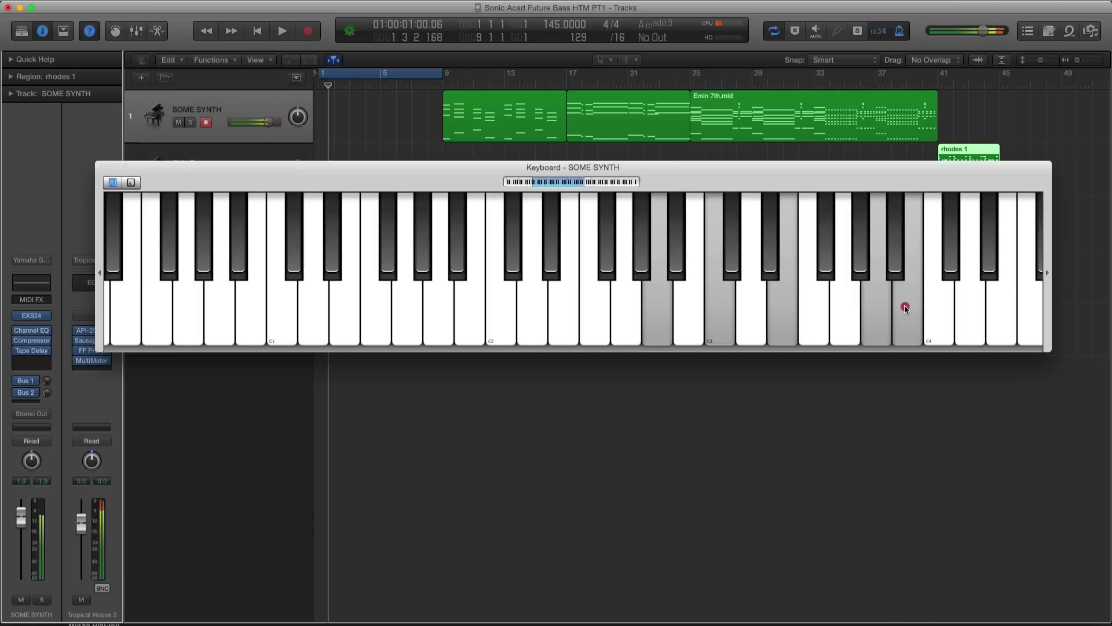